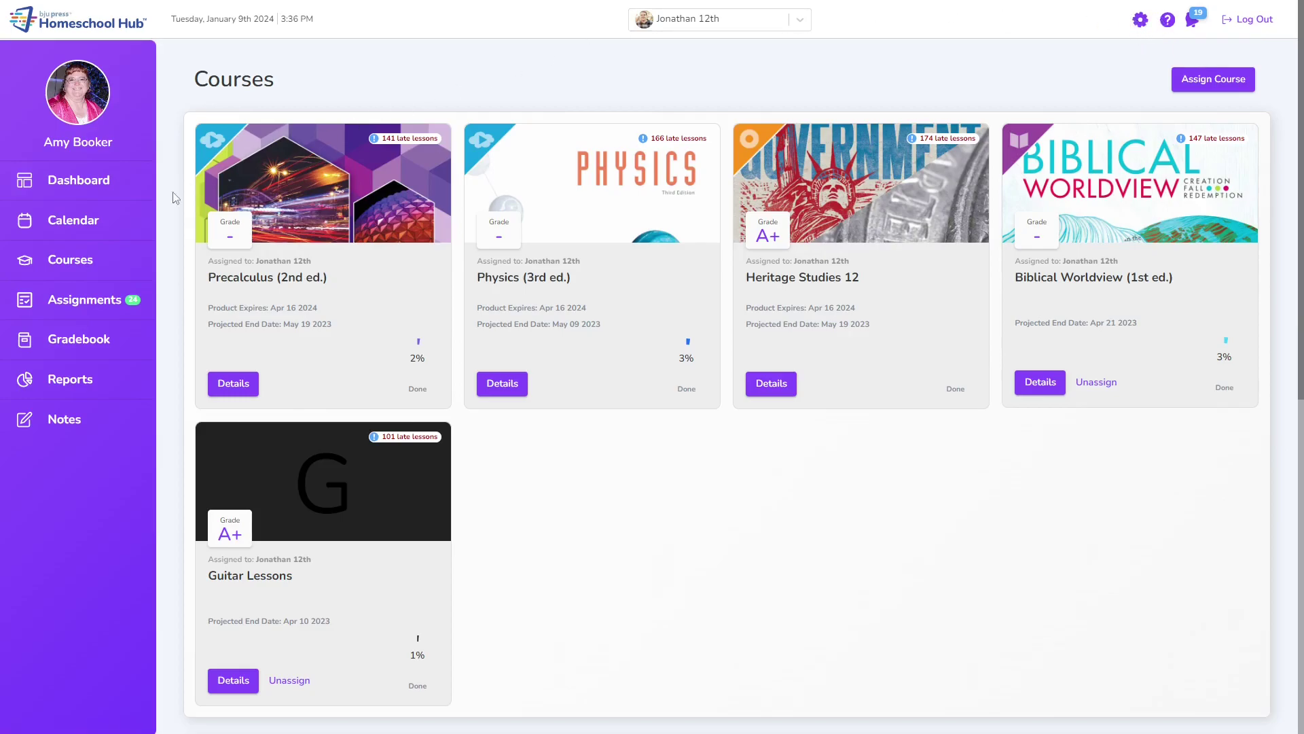
# Step: Open the parent profile, then return to Courses and scroll down to the Unassigned course cards
pyautogui.click(71, 145)
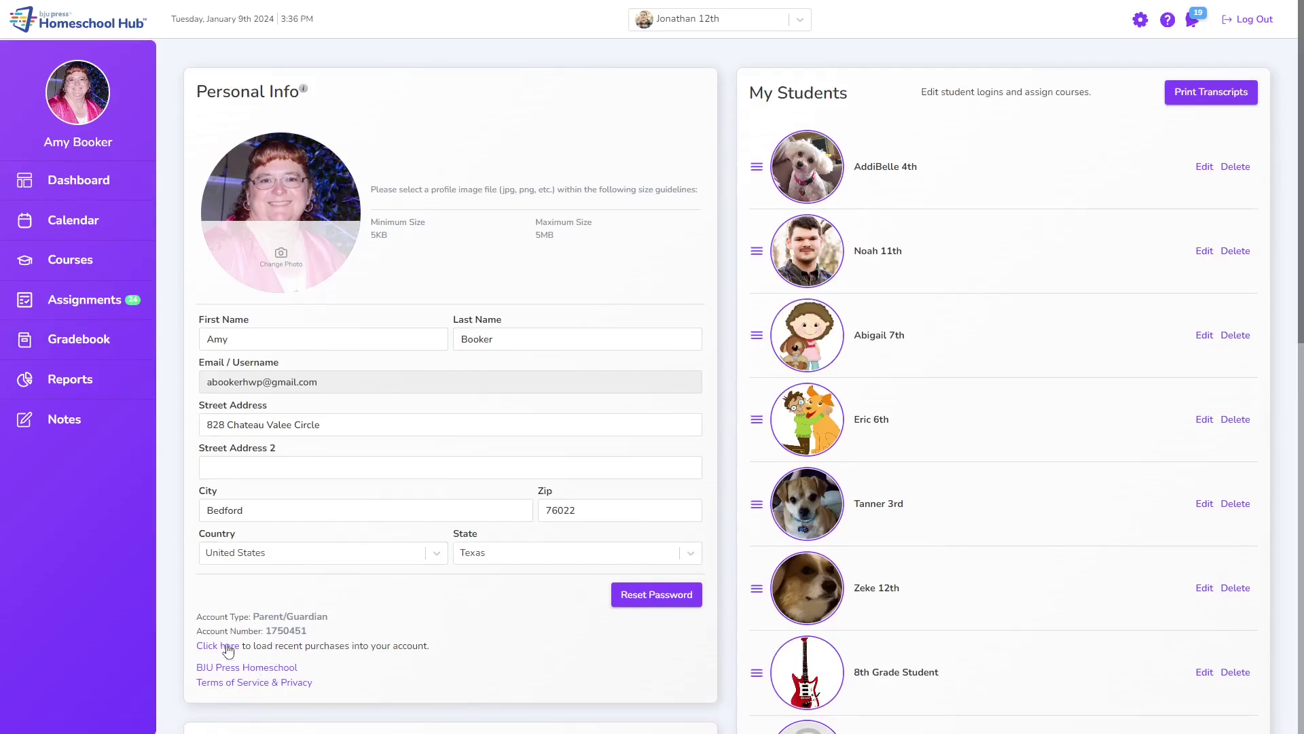
pyautogui.click(82, 262)
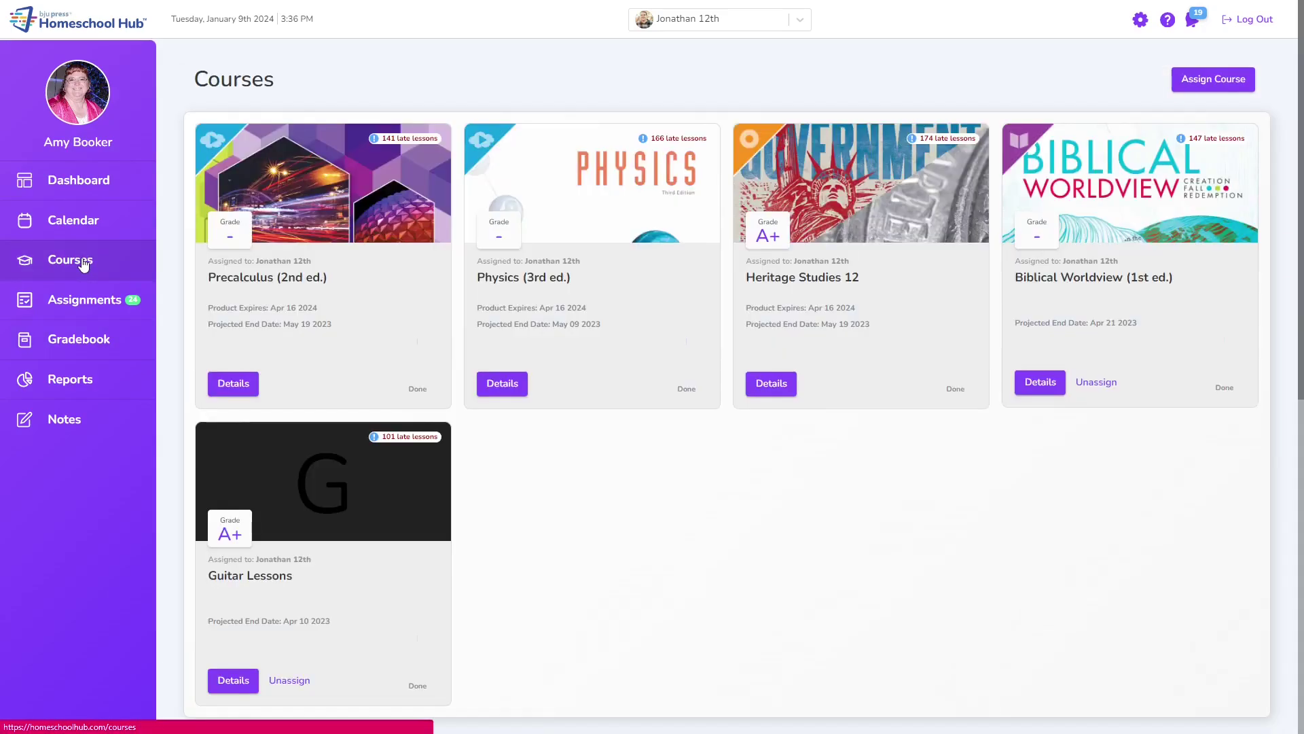
pyautogui.scroll(-6, 786, 603)
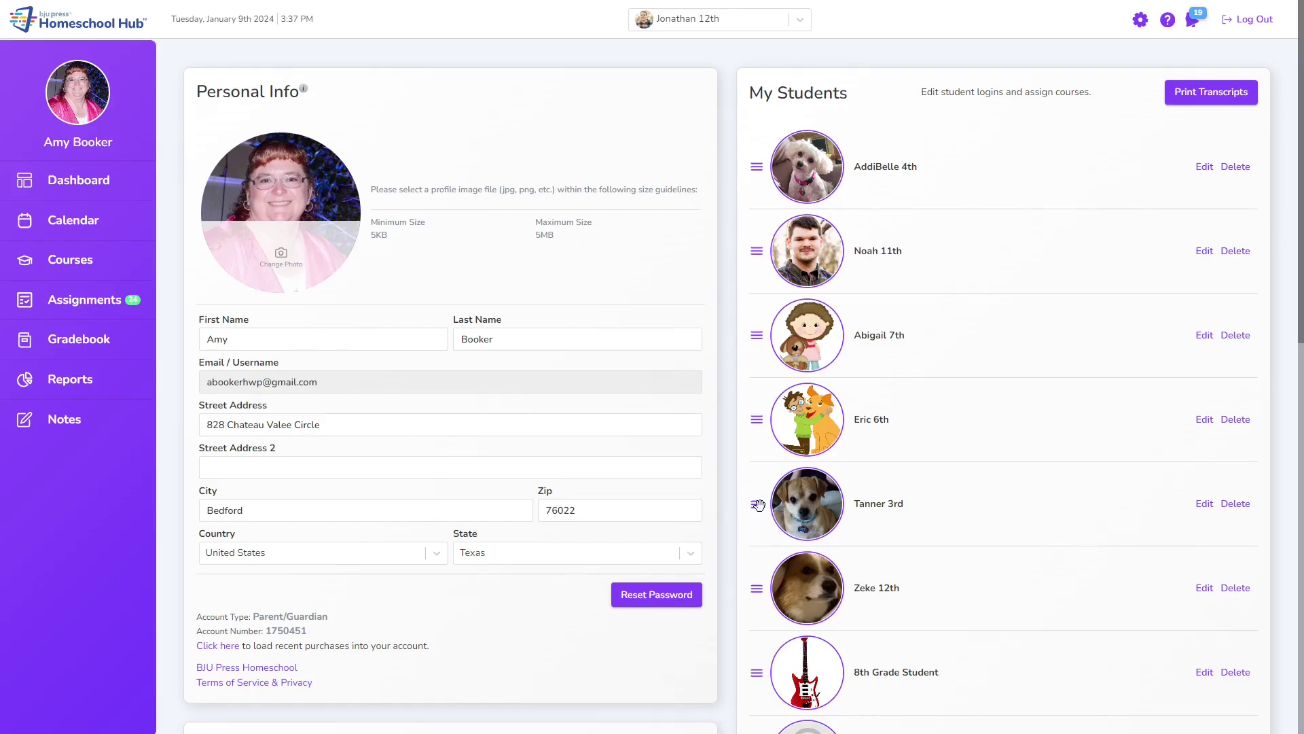
# Step: Drag the 3rd-grade student's row higher in the My Students list
pyautogui.moveTo(758, 505); pyautogui.dragTo(749, 171)
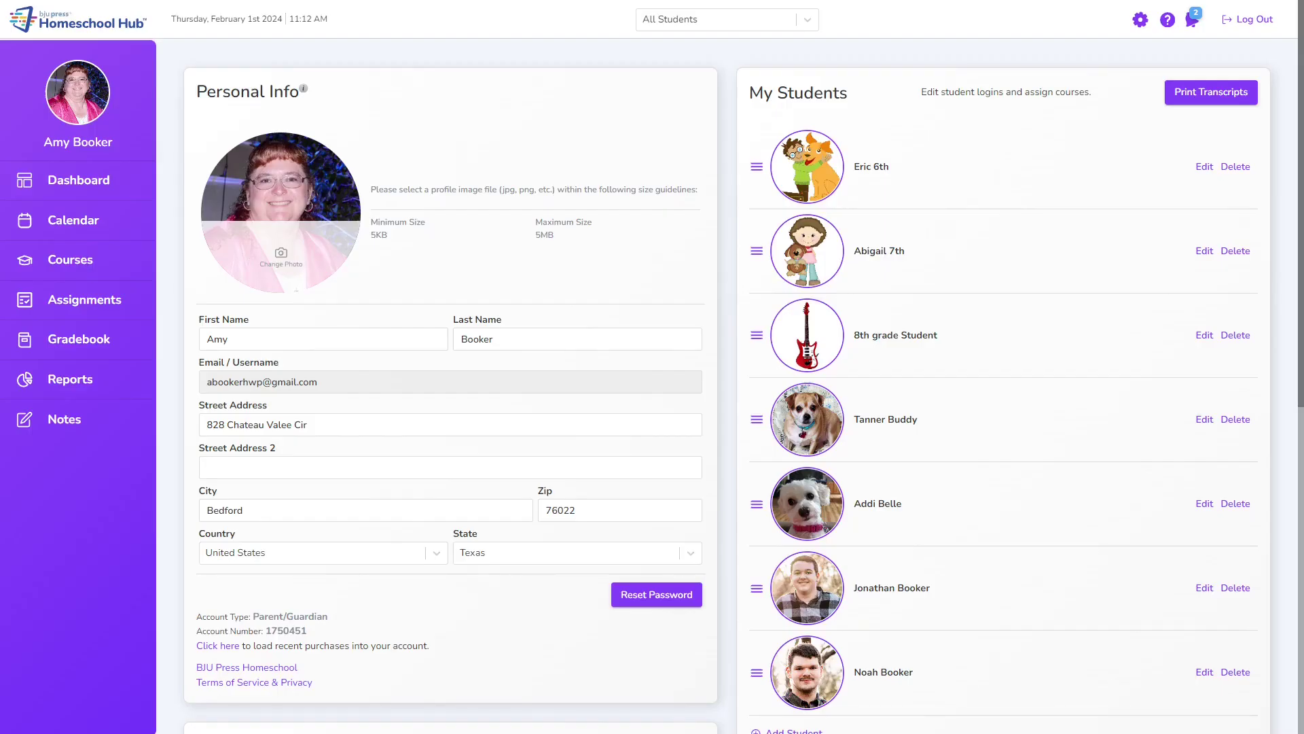
# Step: Keep the white-dog student's Late Lessons Notification at Never, save, and check the late-lesson alerts
pyautogui.click(1205, 504)
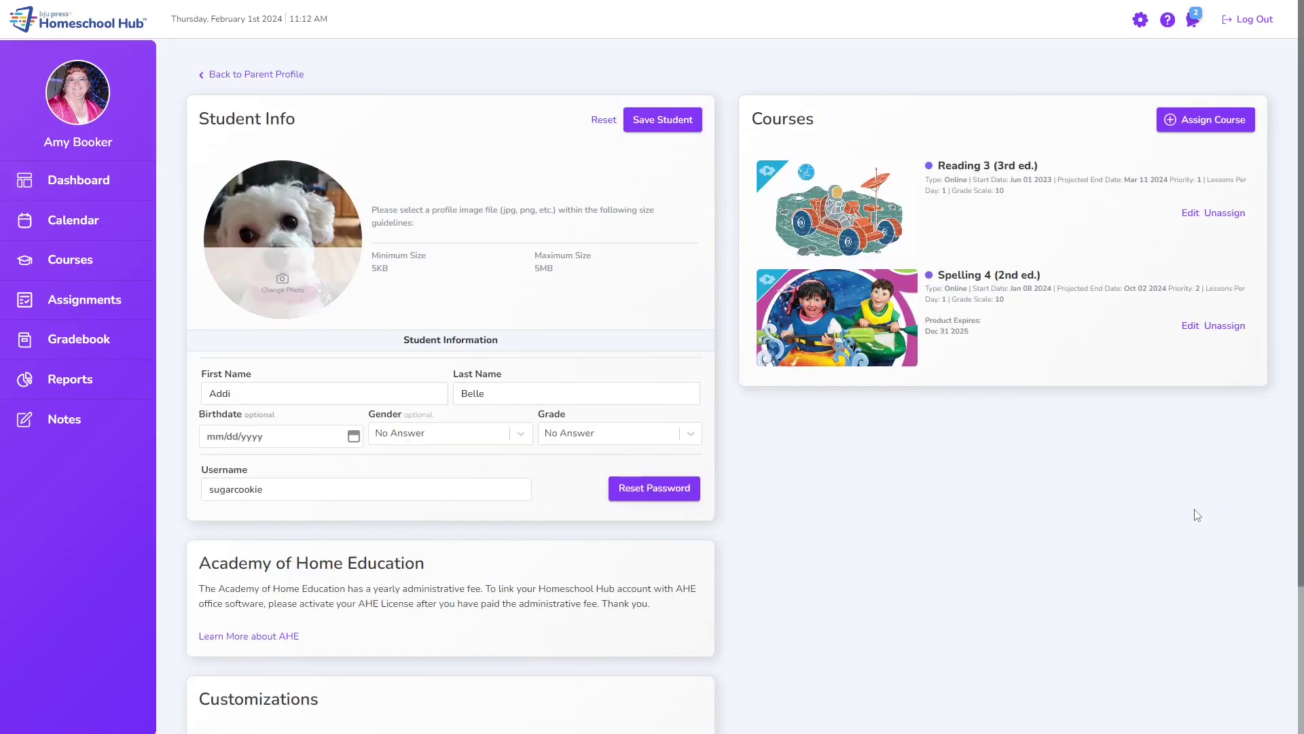
pyautogui.scroll(-1, 410, 550)
pyautogui.scroll(-3, 410, 550)
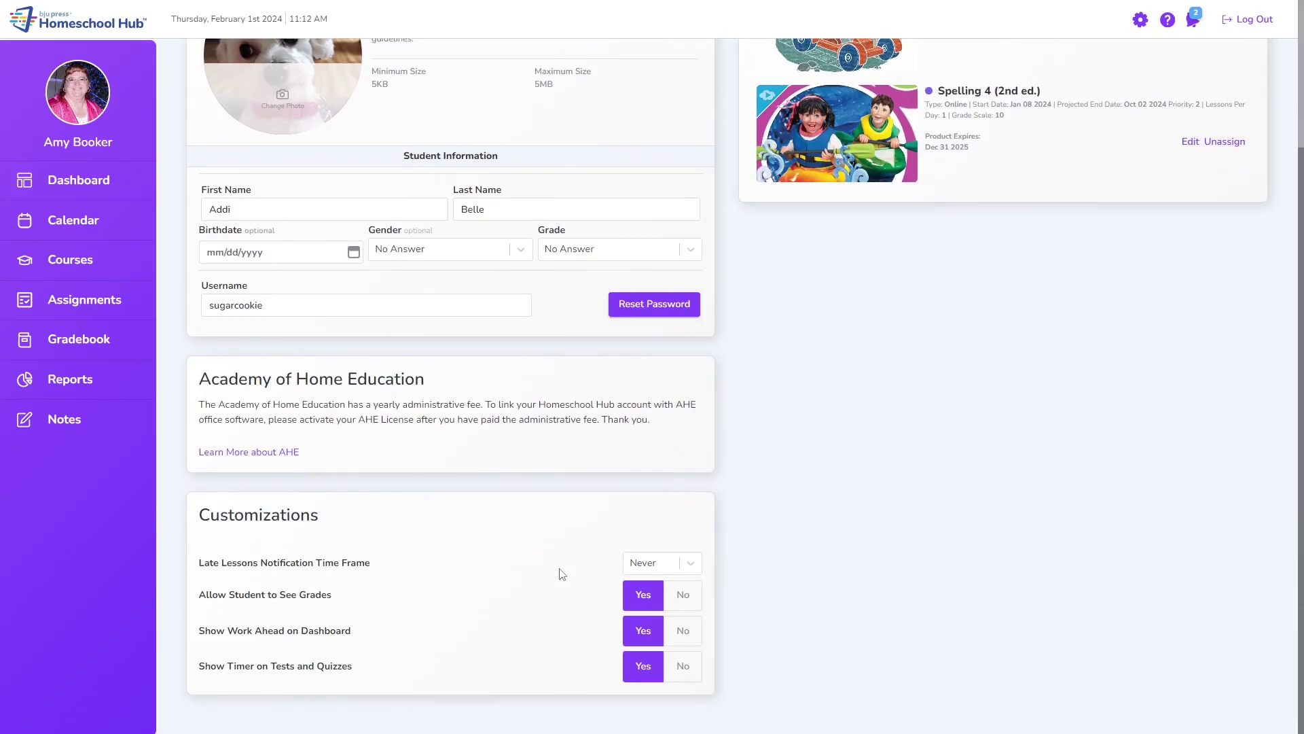
pyautogui.click(689, 565)
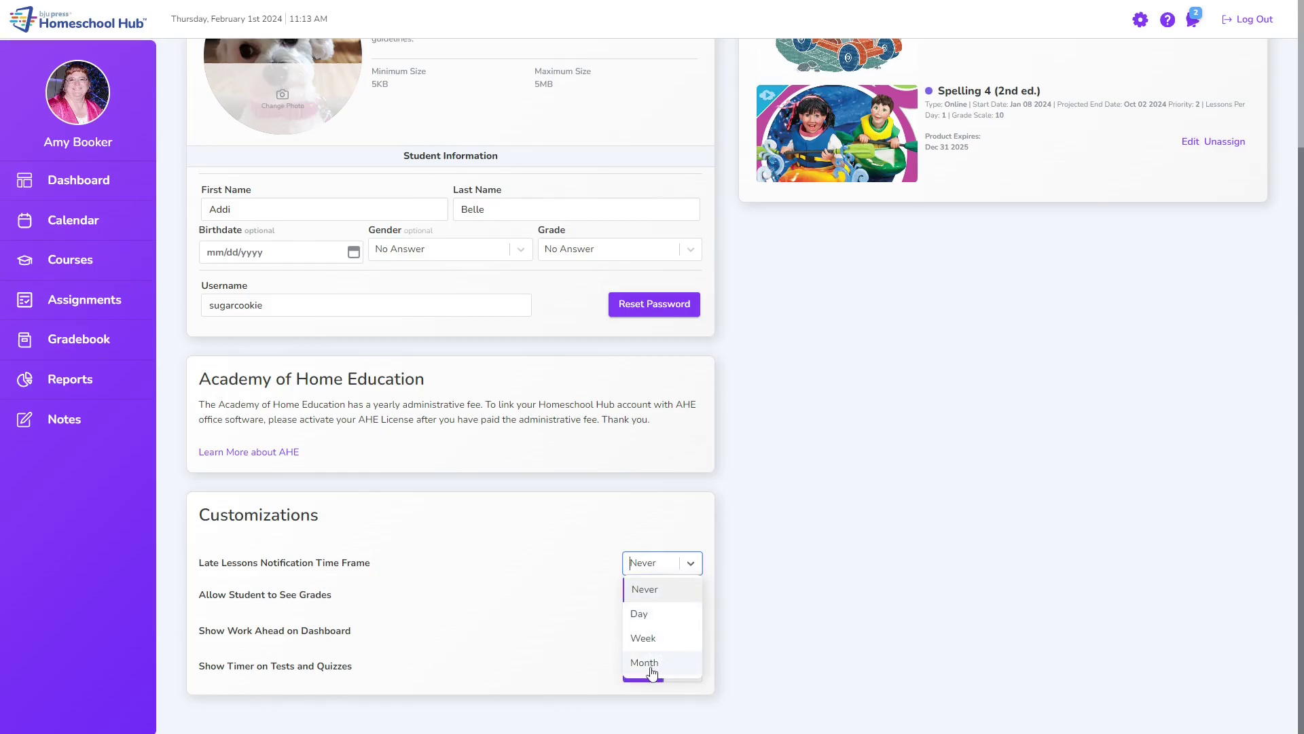
pyautogui.click(657, 591)
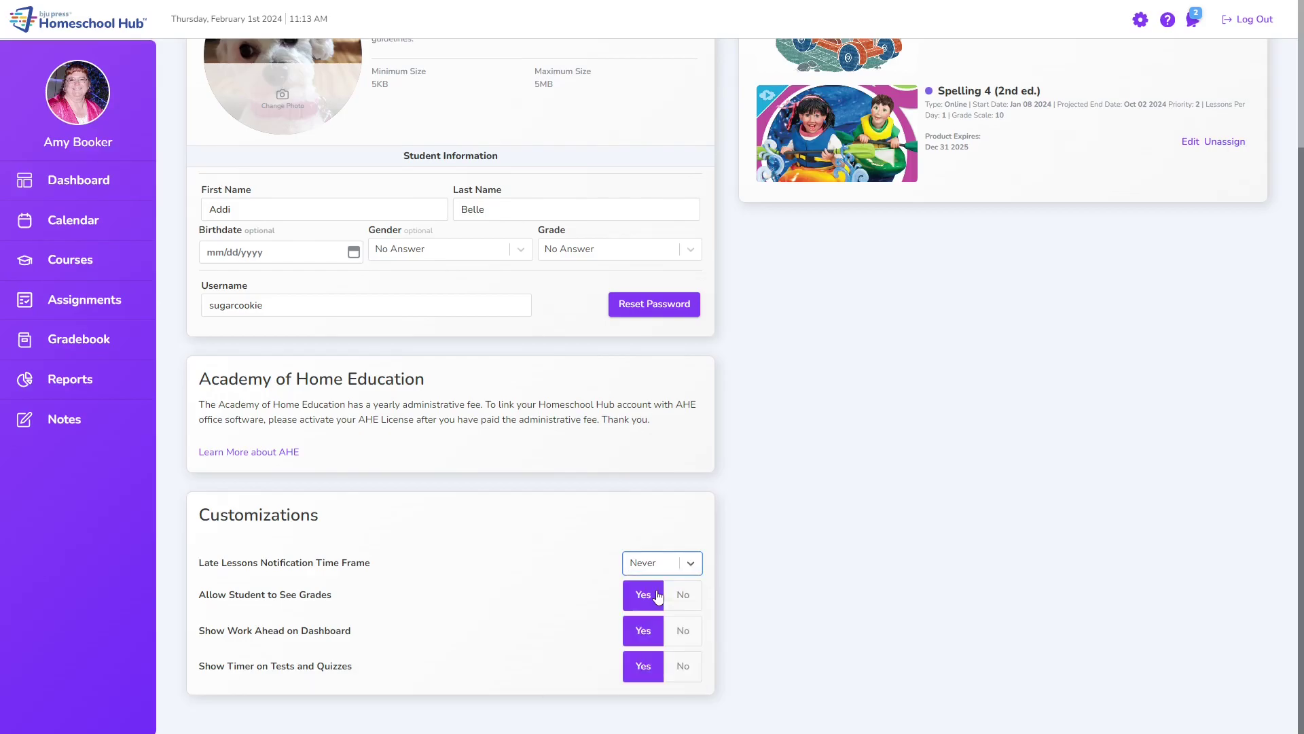
pyautogui.scroll(3, 515, 562)
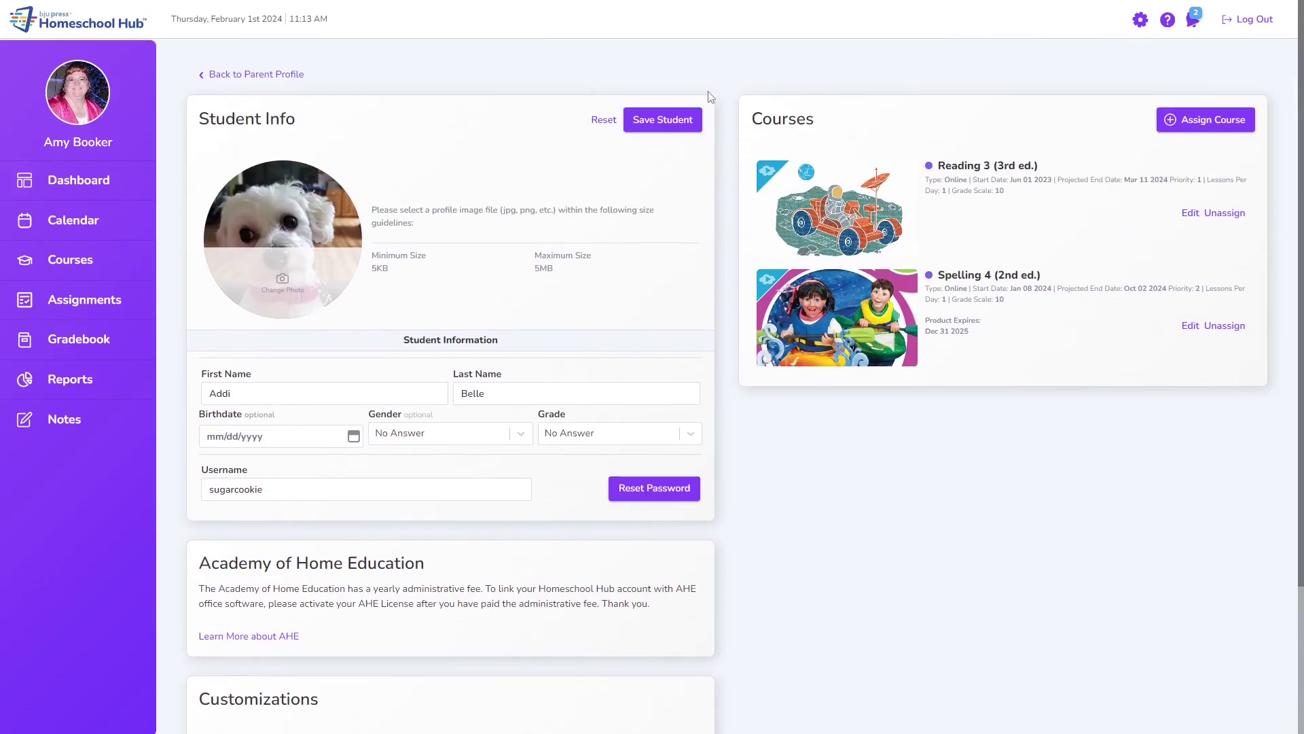
pyautogui.click(678, 121)
pyautogui.click(1193, 20)
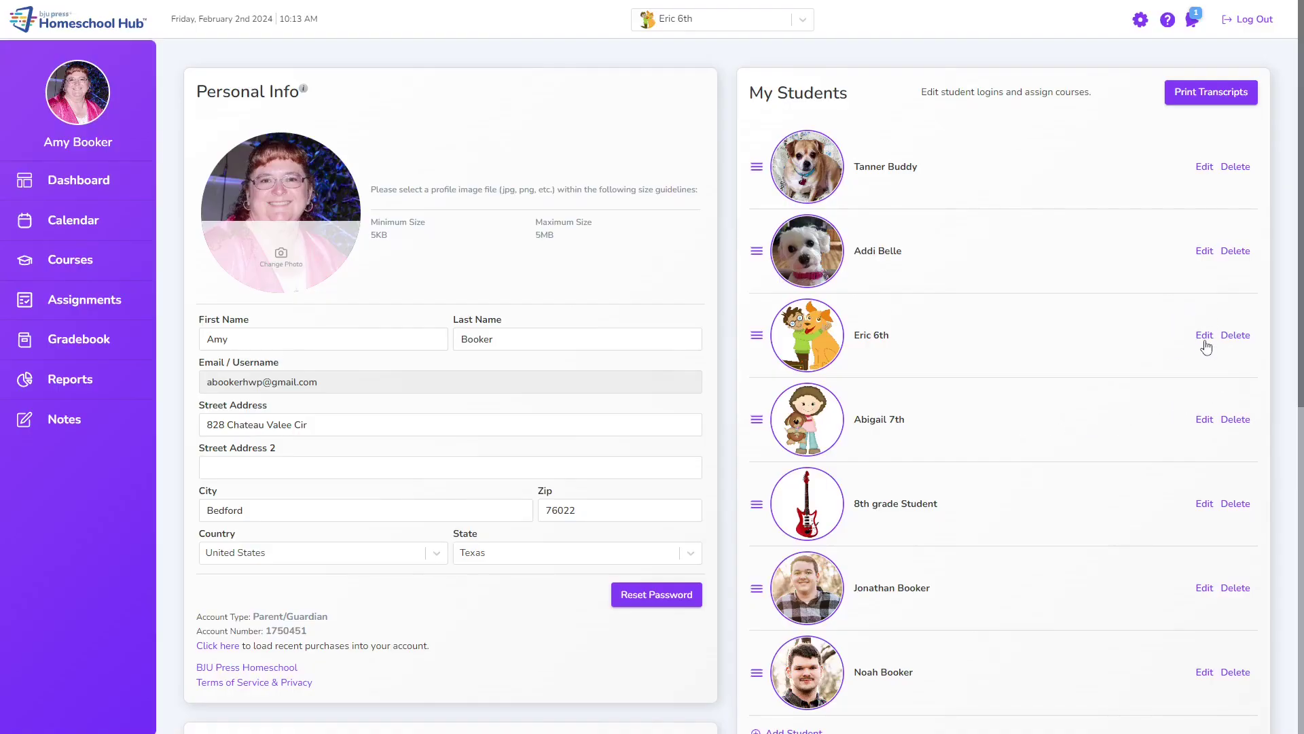
# Step: Assign English 6 (2nd Ed.) to the sixth-grader at four lessons per day
pyautogui.click(1204, 337)
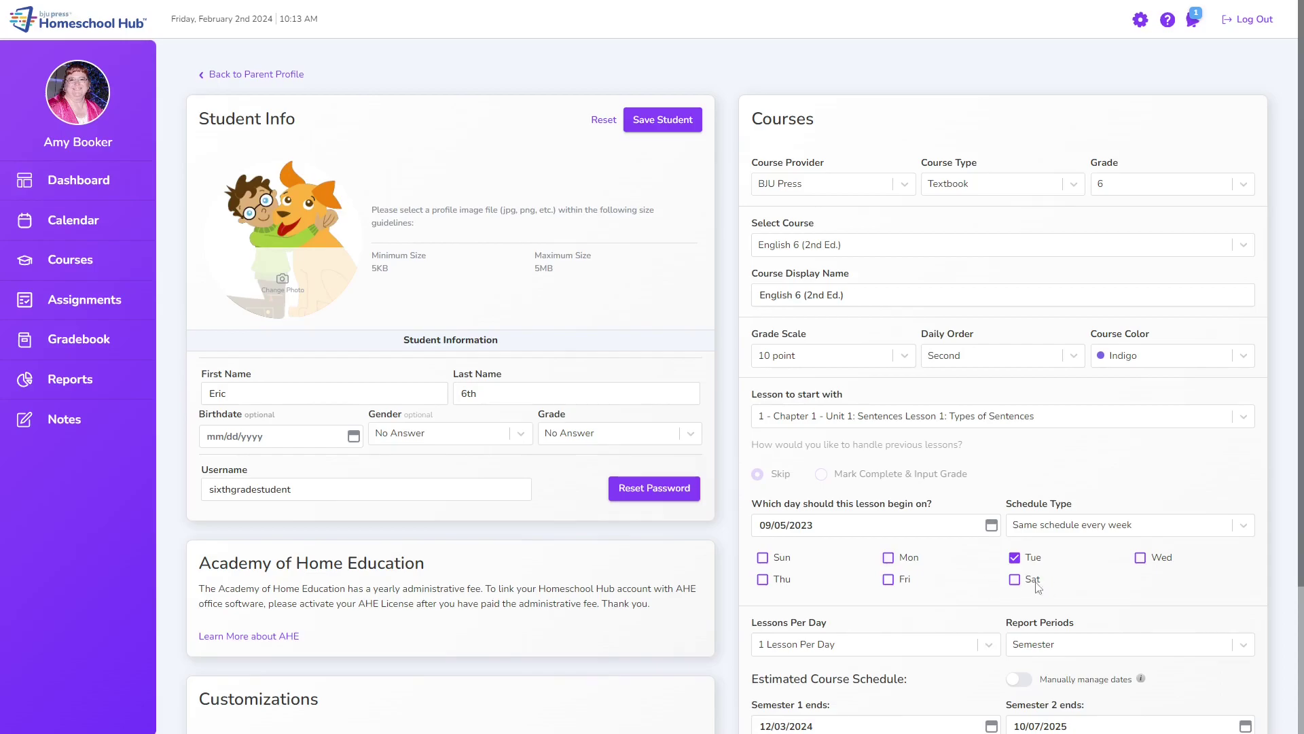
pyautogui.click(955, 644)
pyautogui.scroll(-1, 1180, 401)
pyautogui.scroll(-1, 1180, 401)
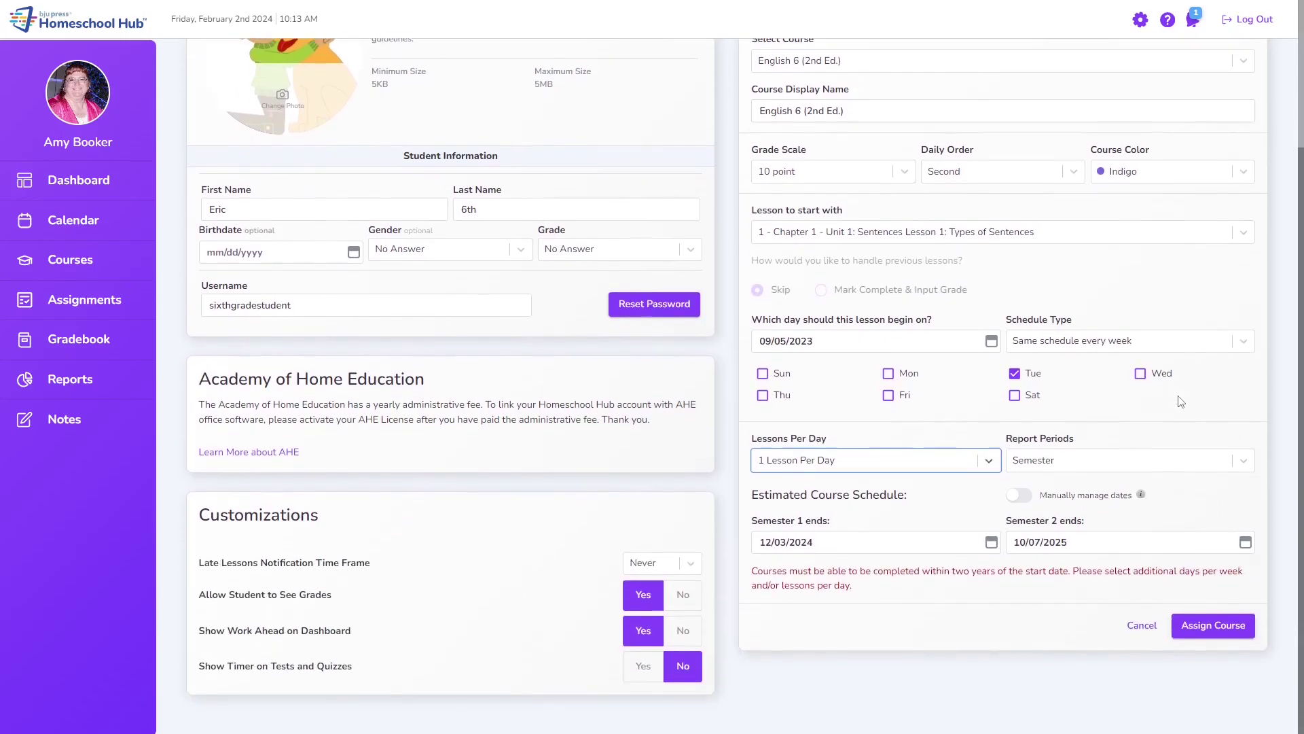
pyautogui.click(876, 460)
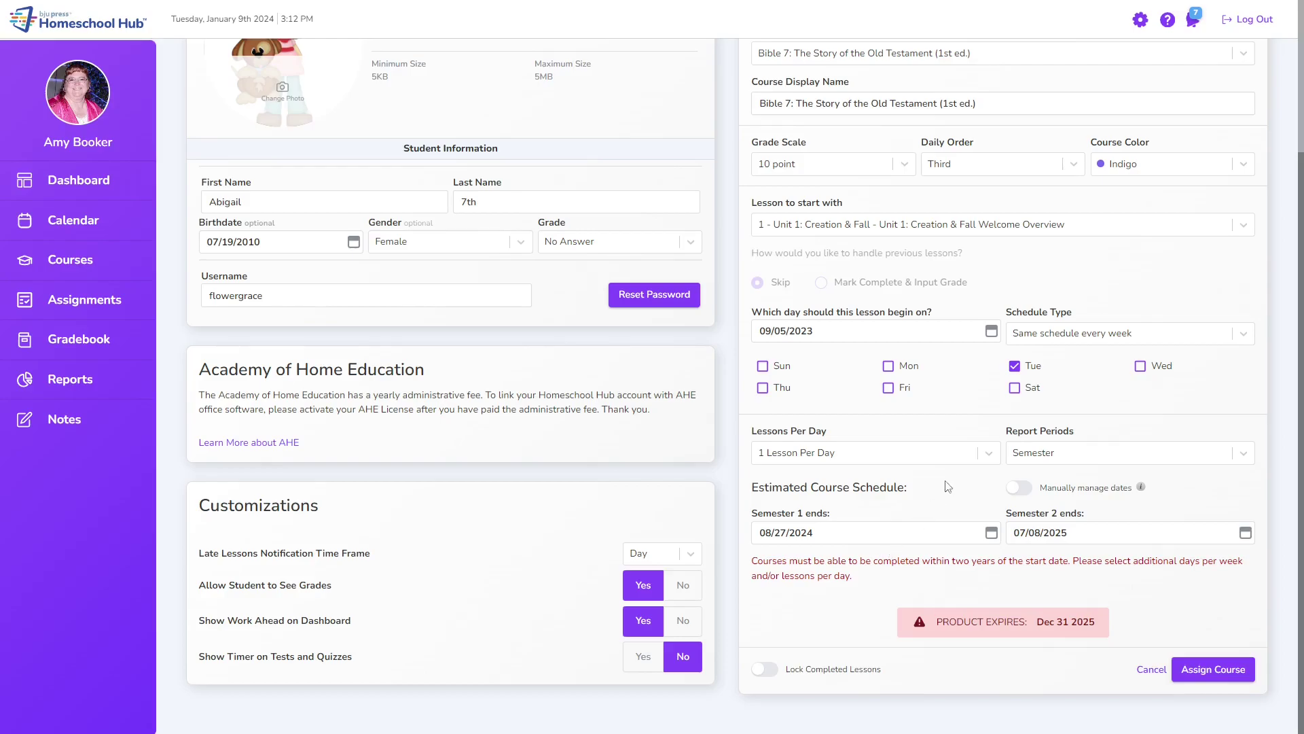
pyautogui.click(948, 453)
pyautogui.click(833, 554)
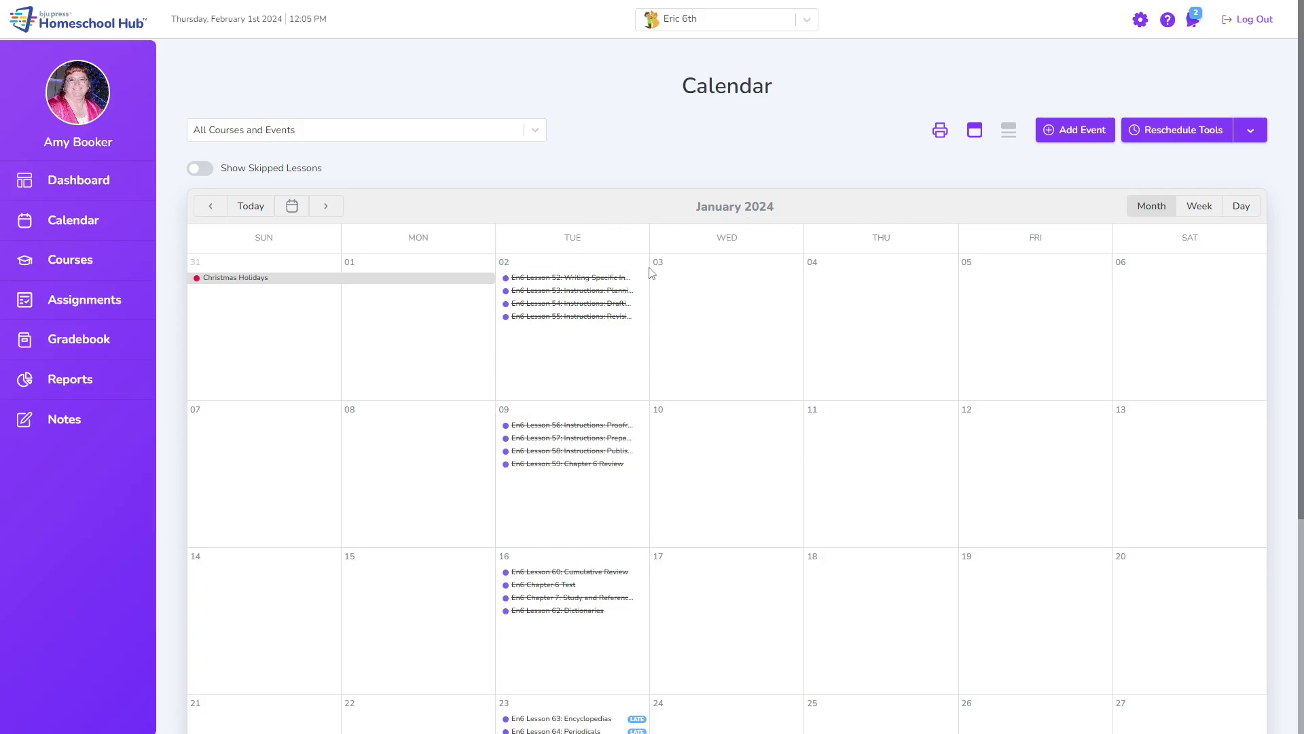
pyautogui.click(70, 260)
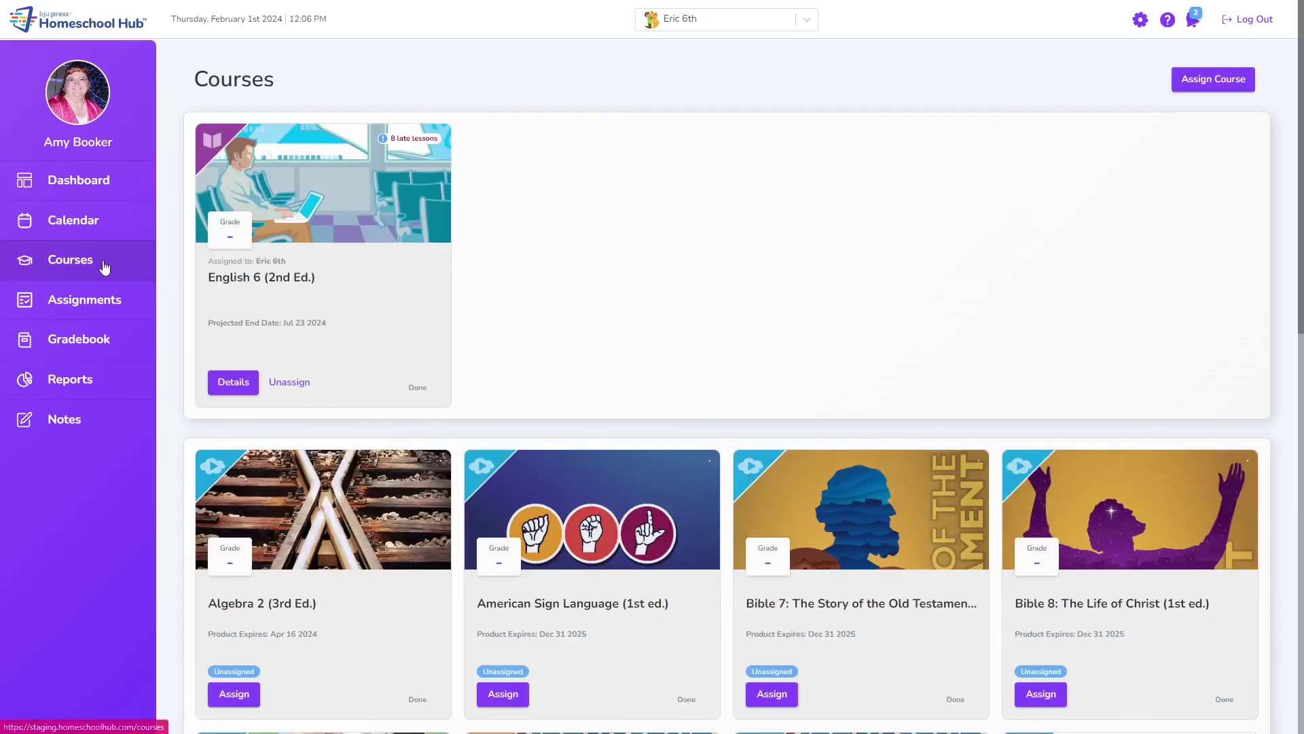
# Step: Change English 6's schedule after starting to Mon, Tue, Thu, Fri at one lesson per day
pyautogui.click(234, 383)
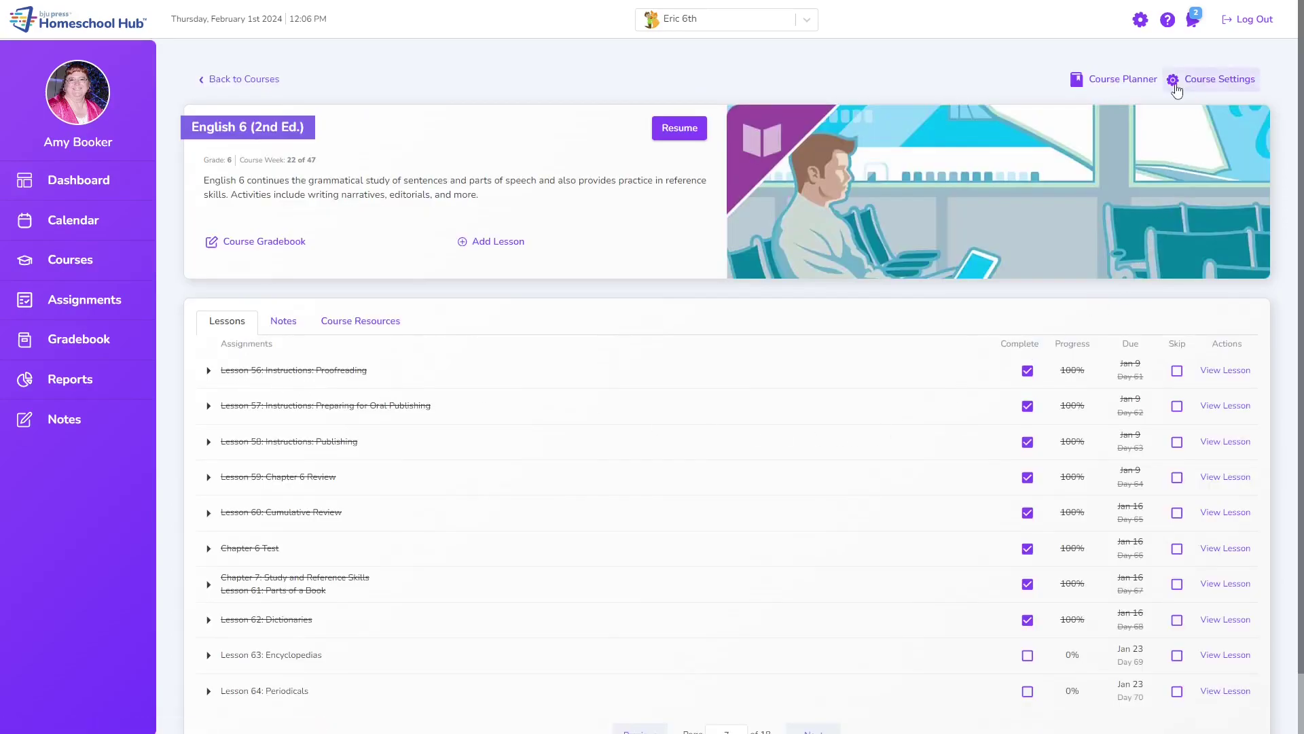
pyautogui.click(1176, 83)
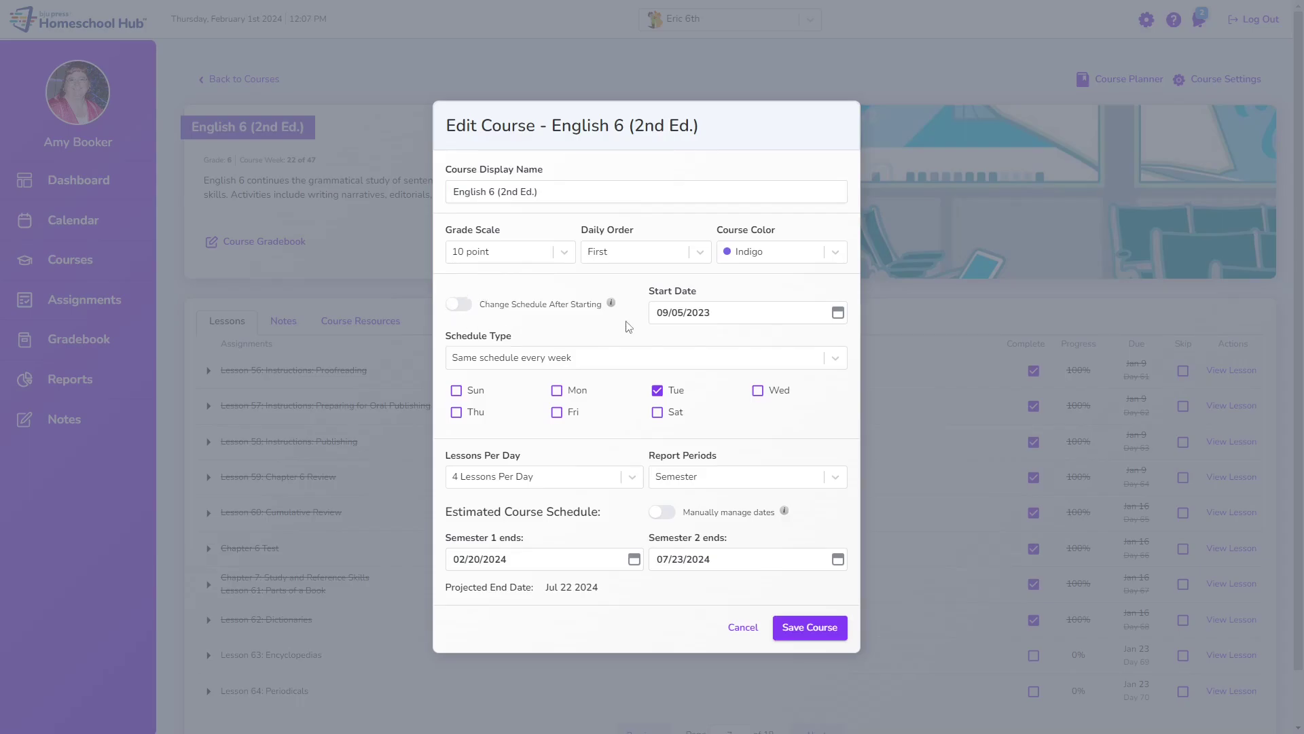
pyautogui.click(461, 305)
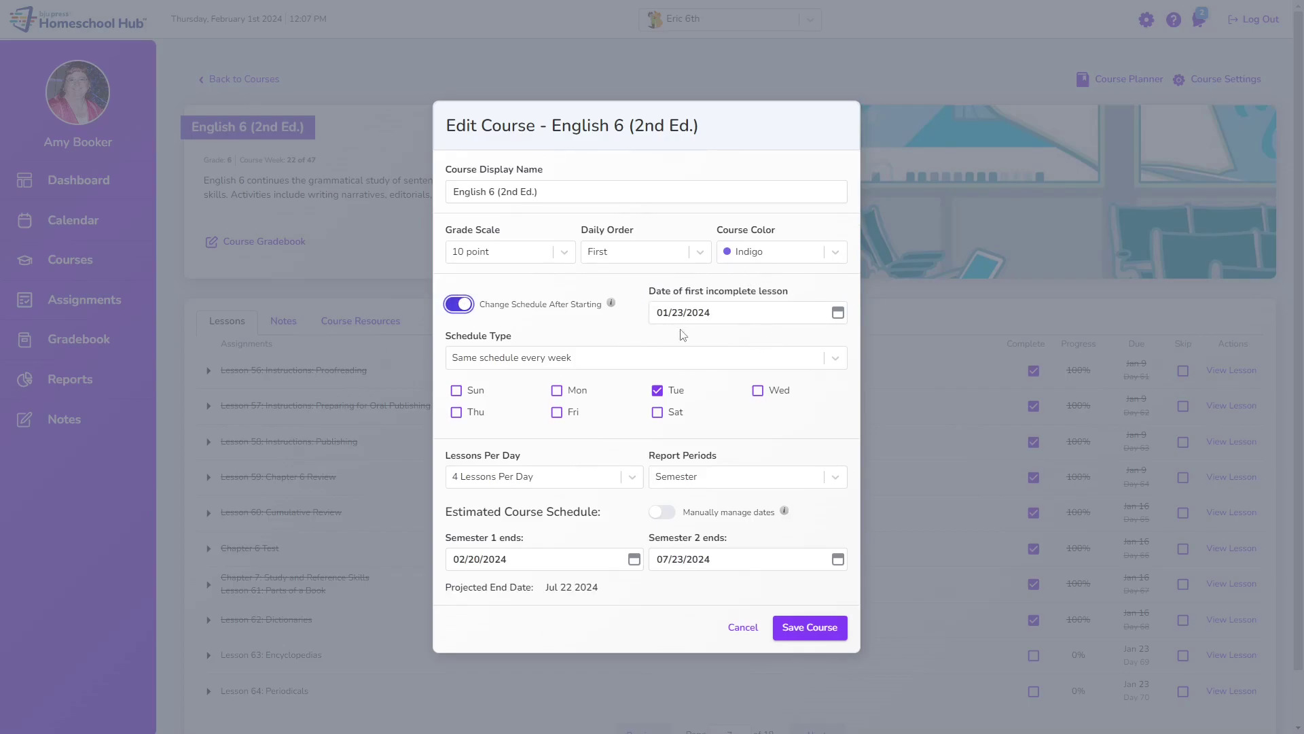
pyautogui.click(556, 390)
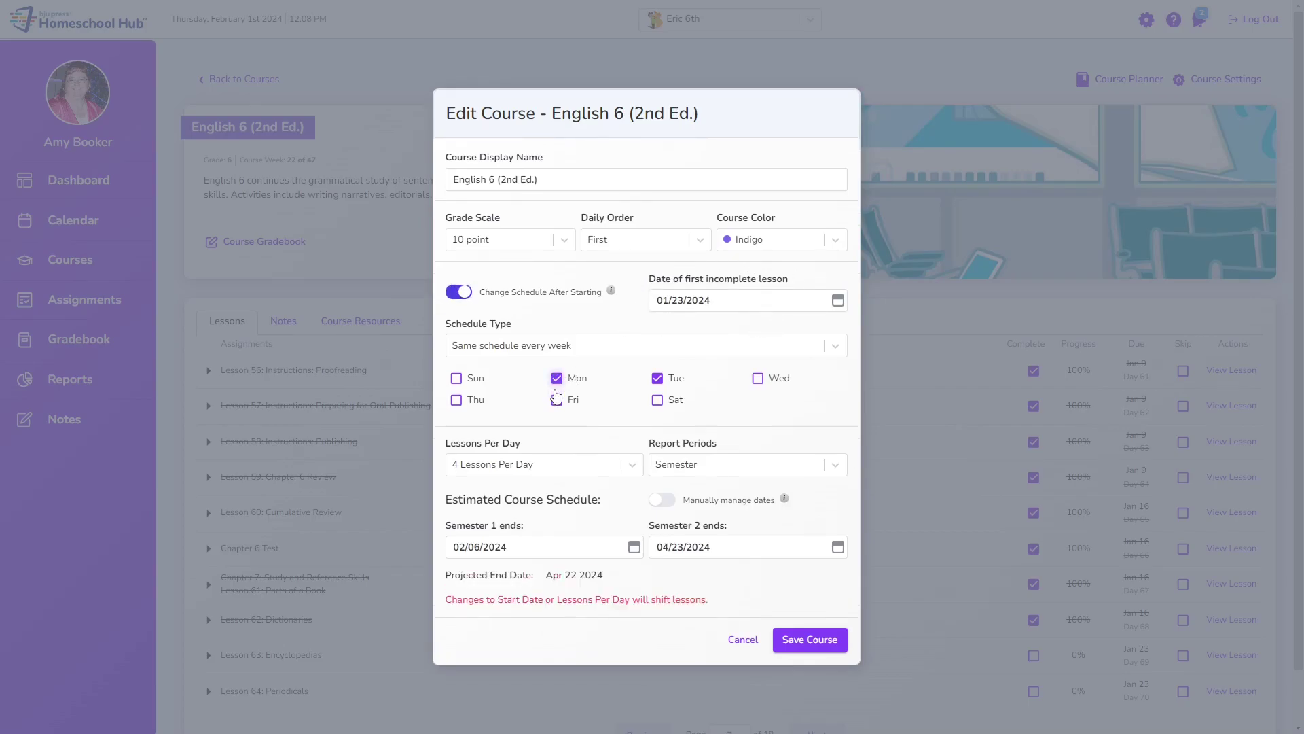
pyautogui.click(457, 401)
pyautogui.click(556, 402)
pyautogui.click(553, 464)
pyautogui.click(527, 494)
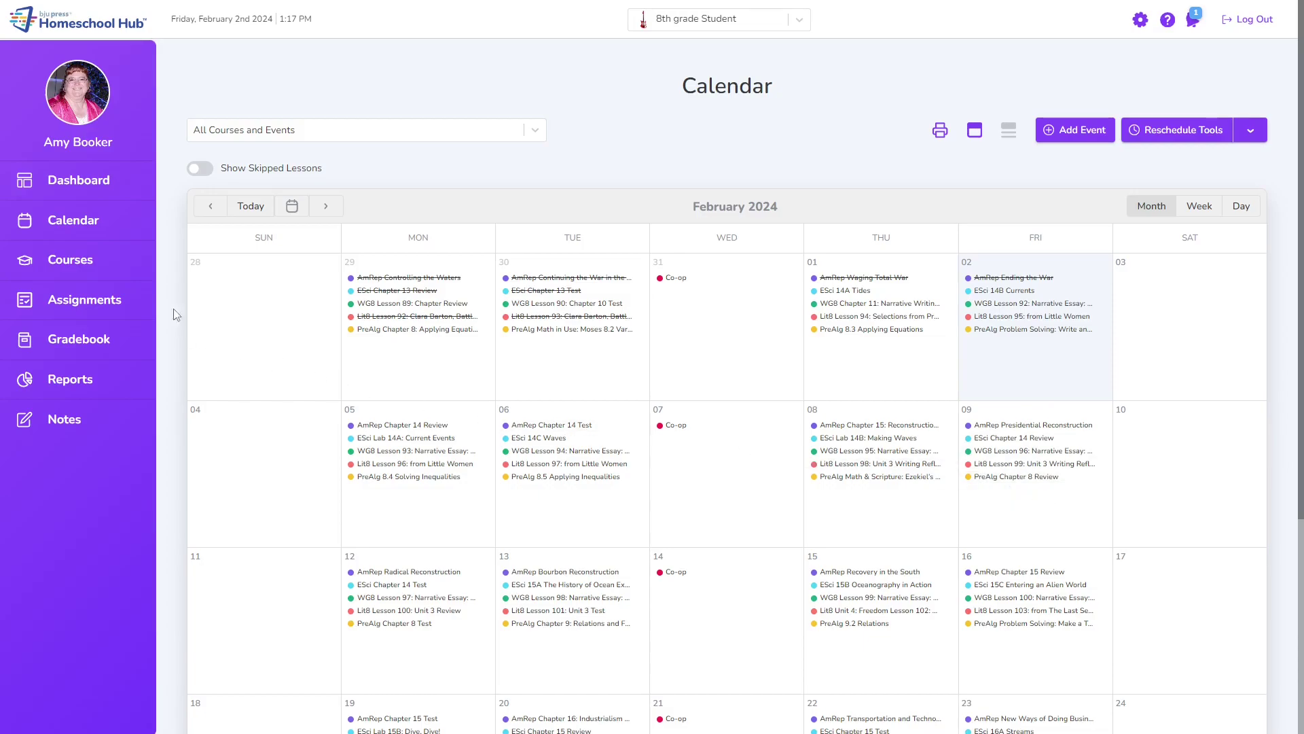
# Step: Add the 'Labs for Chapter 14 - Happy Friday!' lesson to the 8th-grader's Earth Science (4th Ed.) on 02/09/2024
pyautogui.click(108, 265)
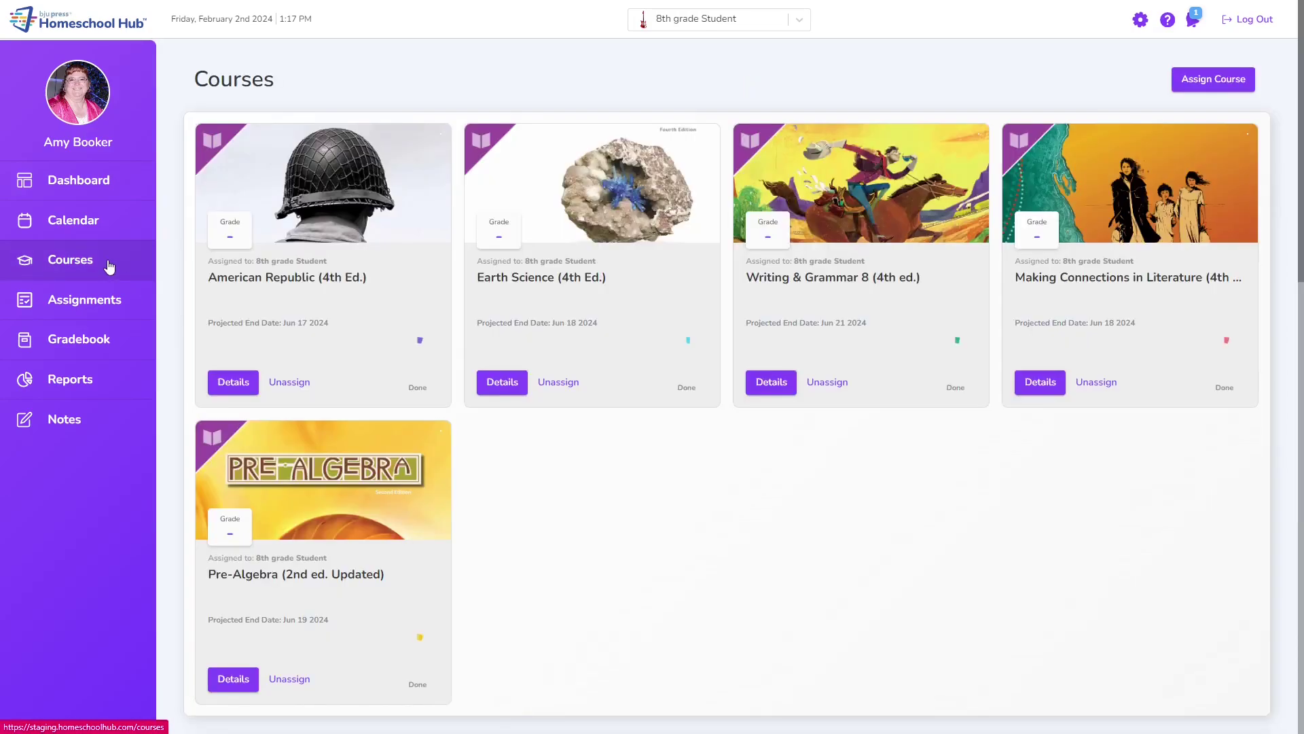
pyautogui.click(502, 382)
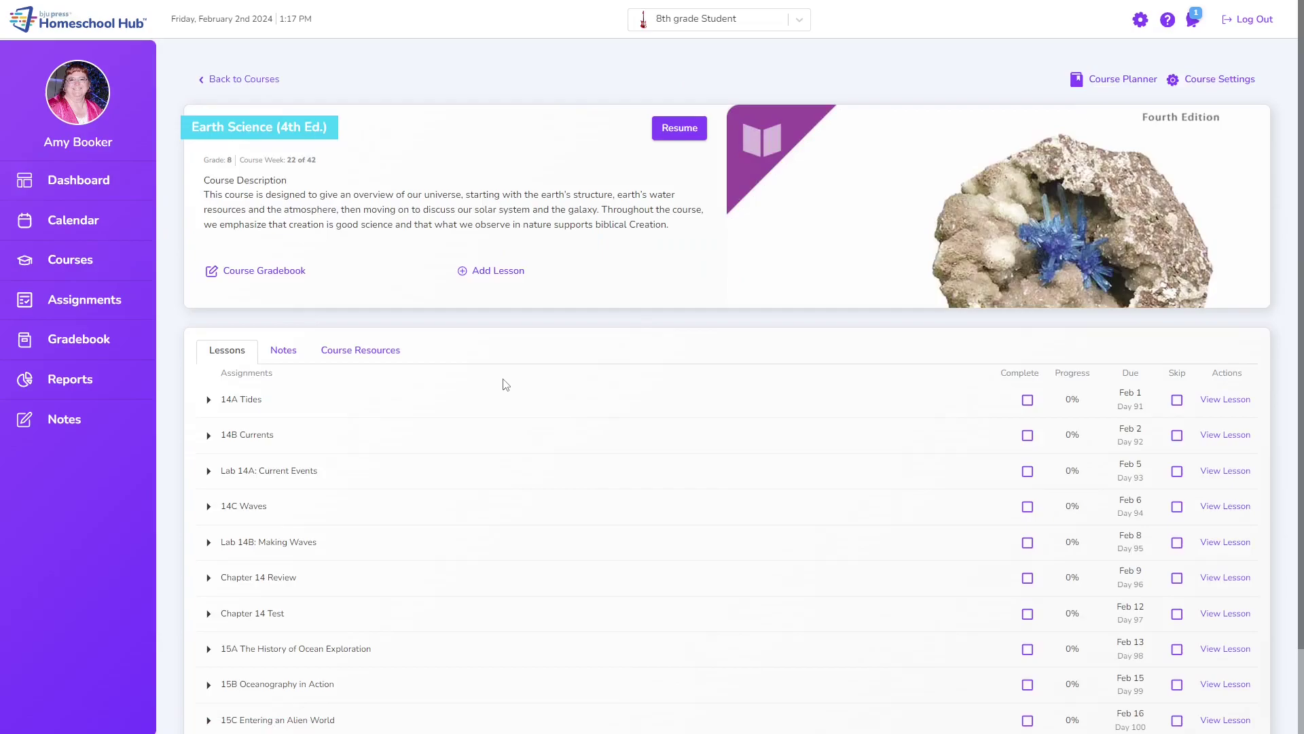
pyautogui.click(491, 272)
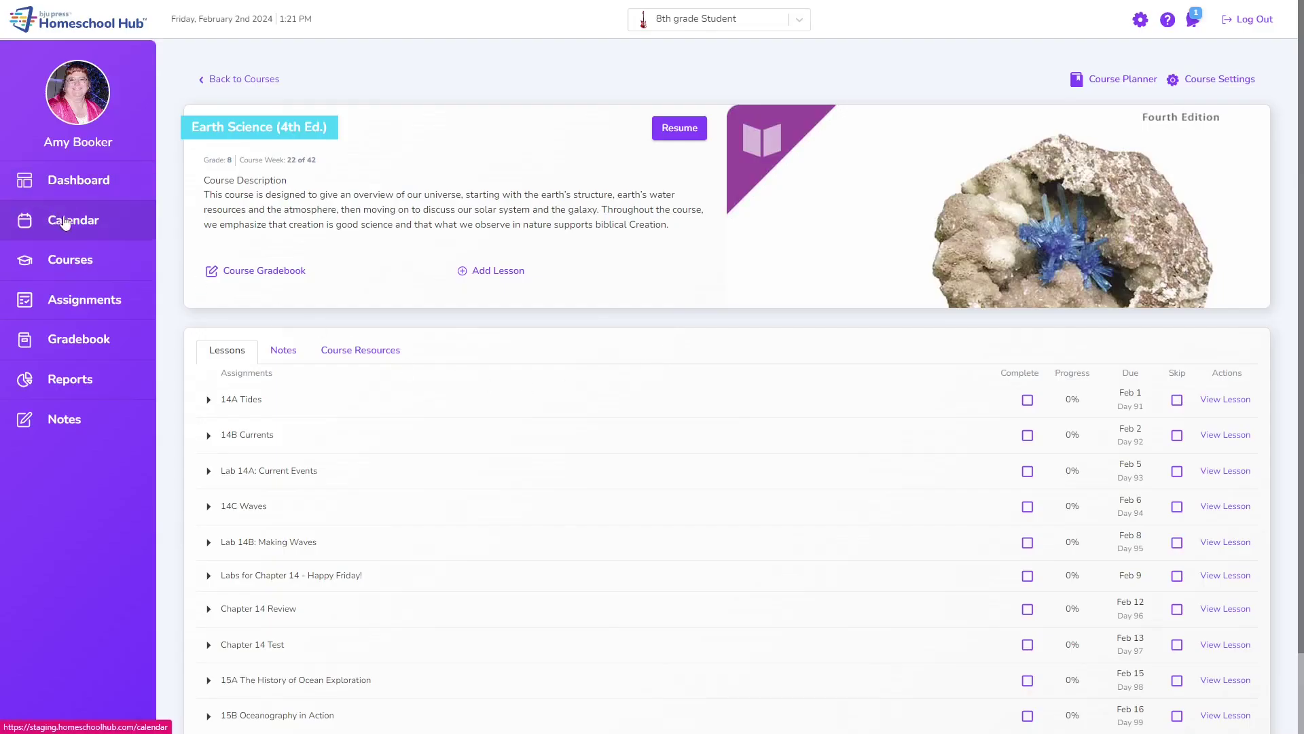
pyautogui.click(78, 225)
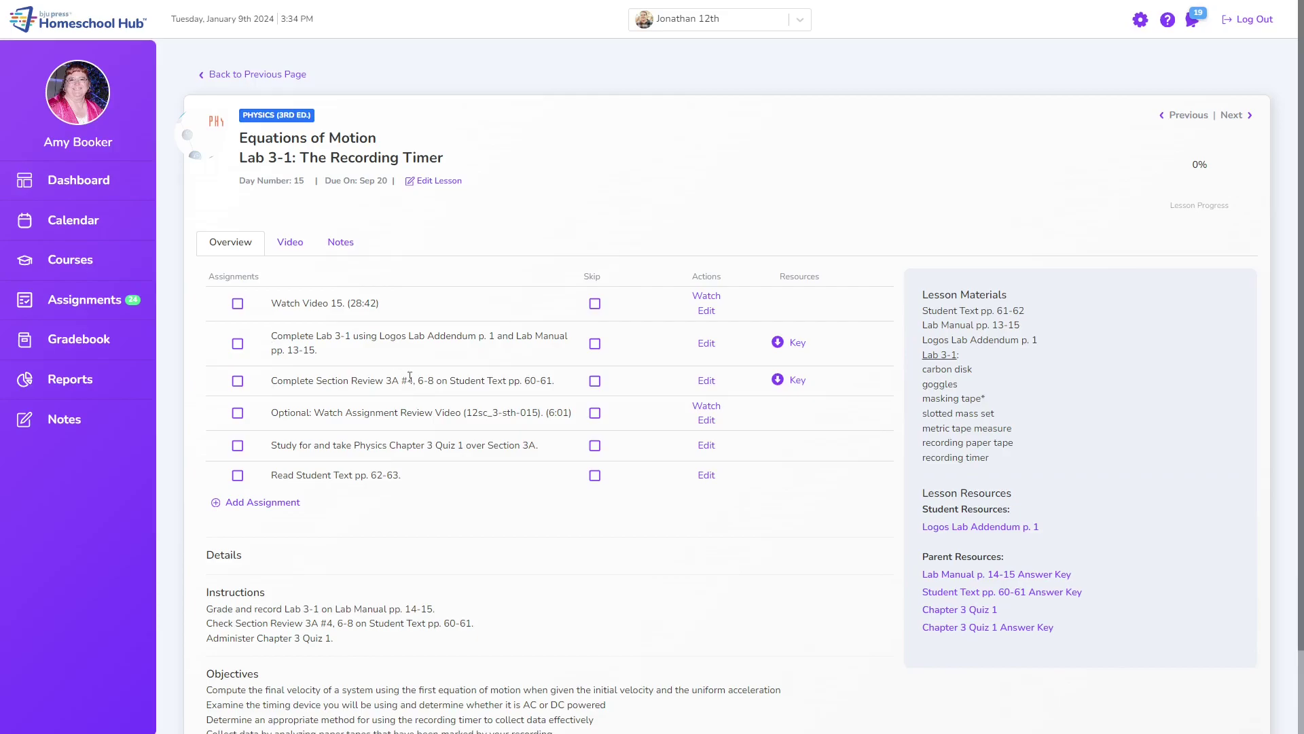
# Step: Reassign Complete Lab 3-1 to lesson 17, Lab 3-2: Displacement, Velocity, and Acceleration
pyautogui.click(706, 343)
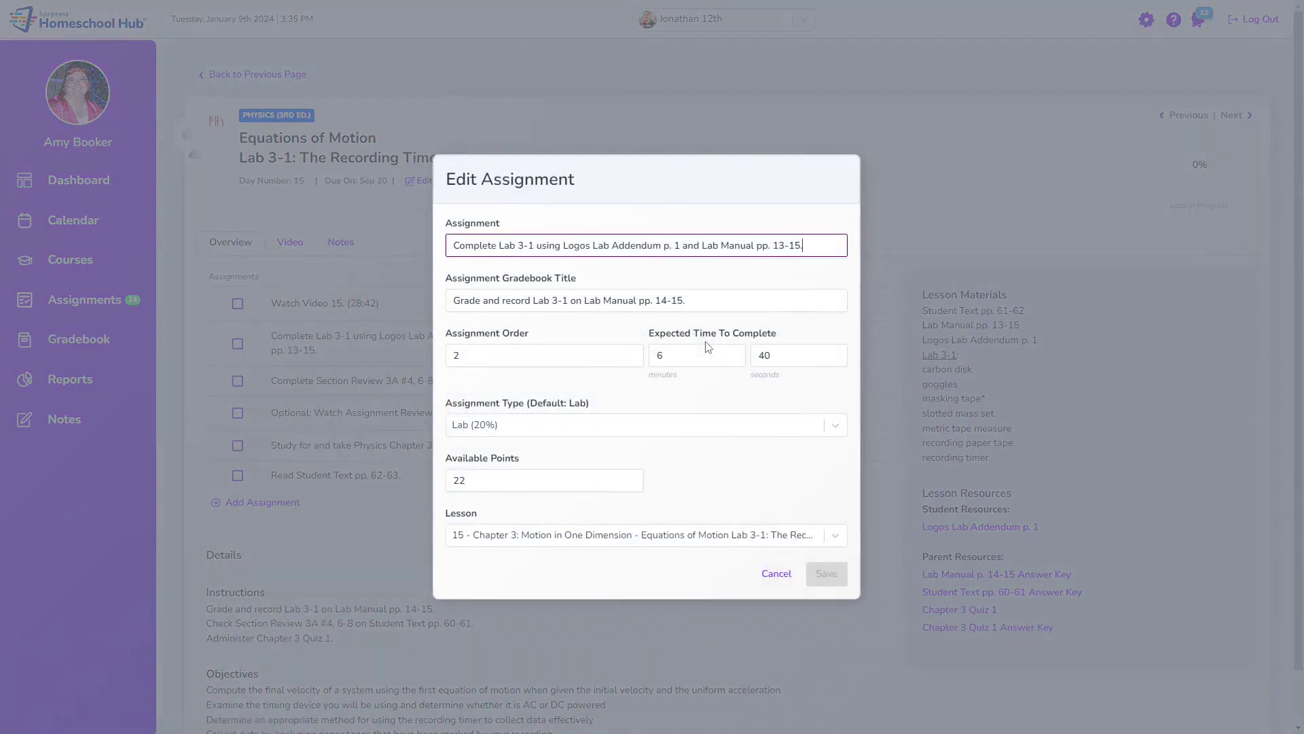
pyautogui.click(607, 538)
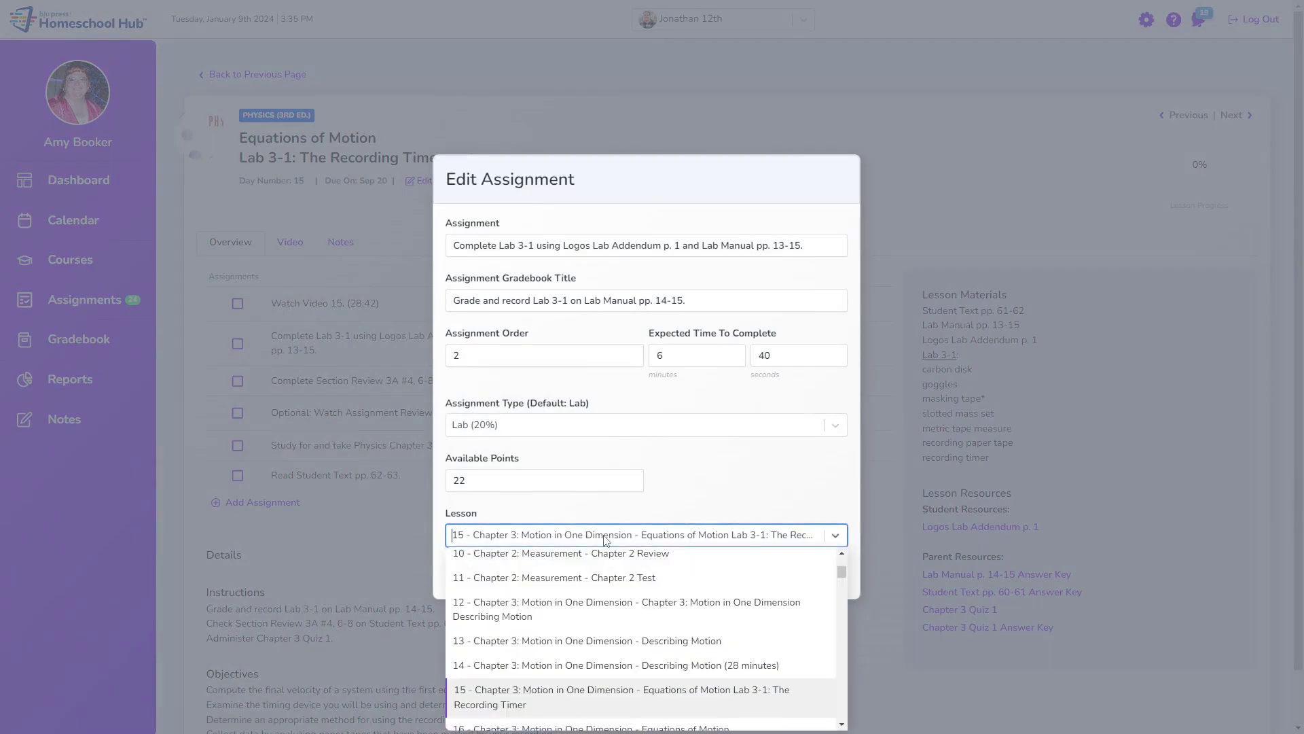
pyautogui.press('Down')
pyautogui.press('Down')
pyautogui.press('Return')
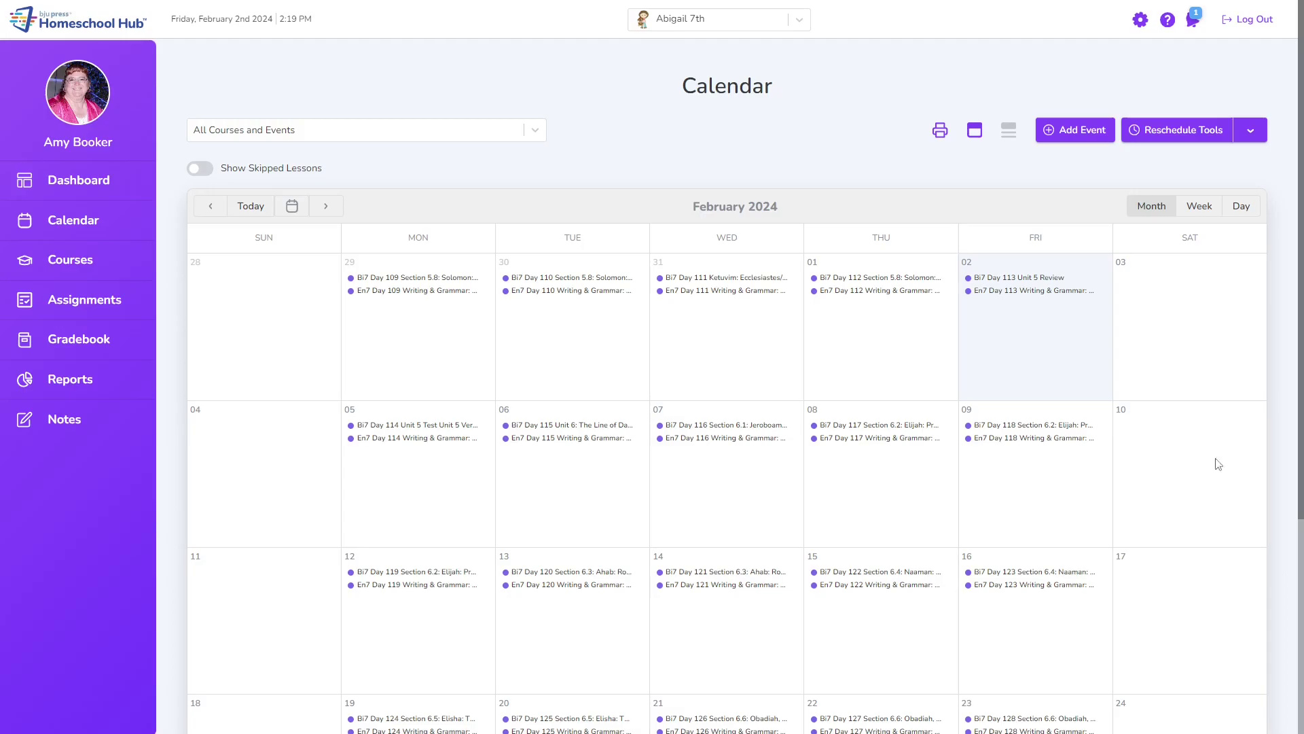
# Step: Start a new 'Co-Op' calendar event assigned to All Students
pyautogui.click(1074, 133)
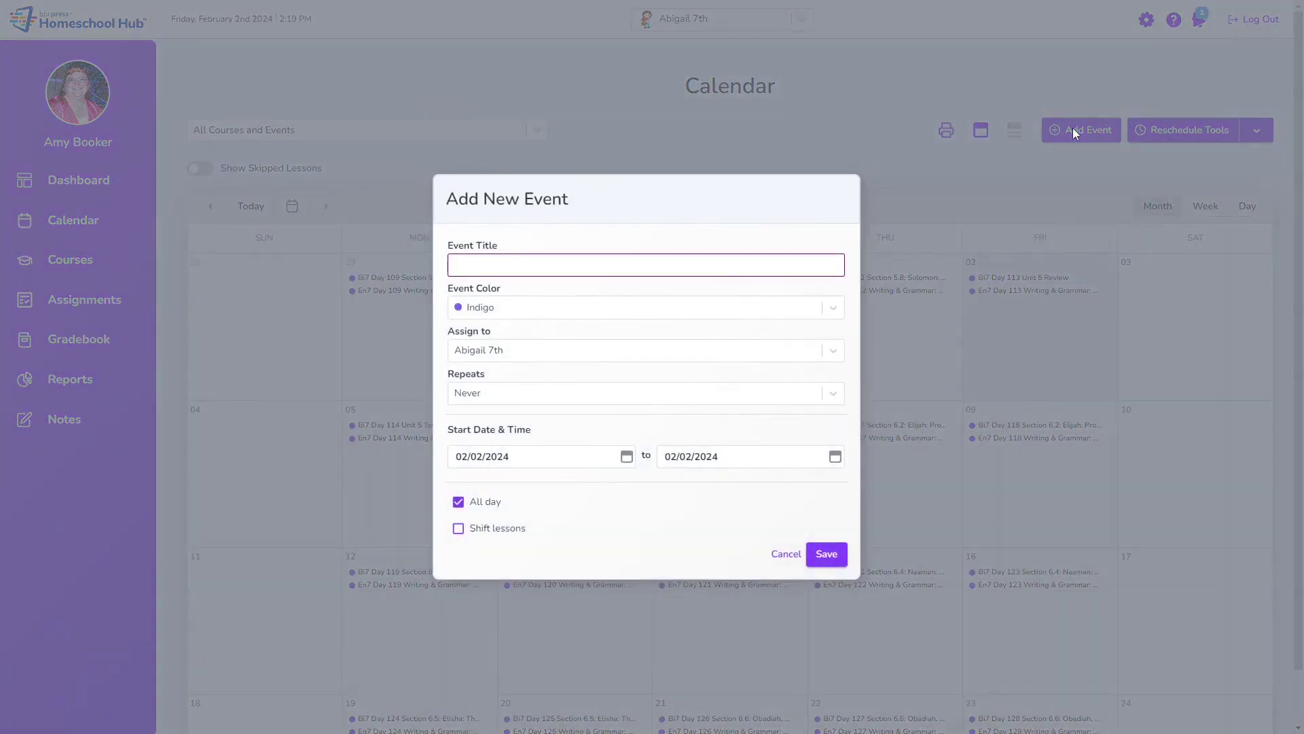
pyautogui.write('Co-Op')
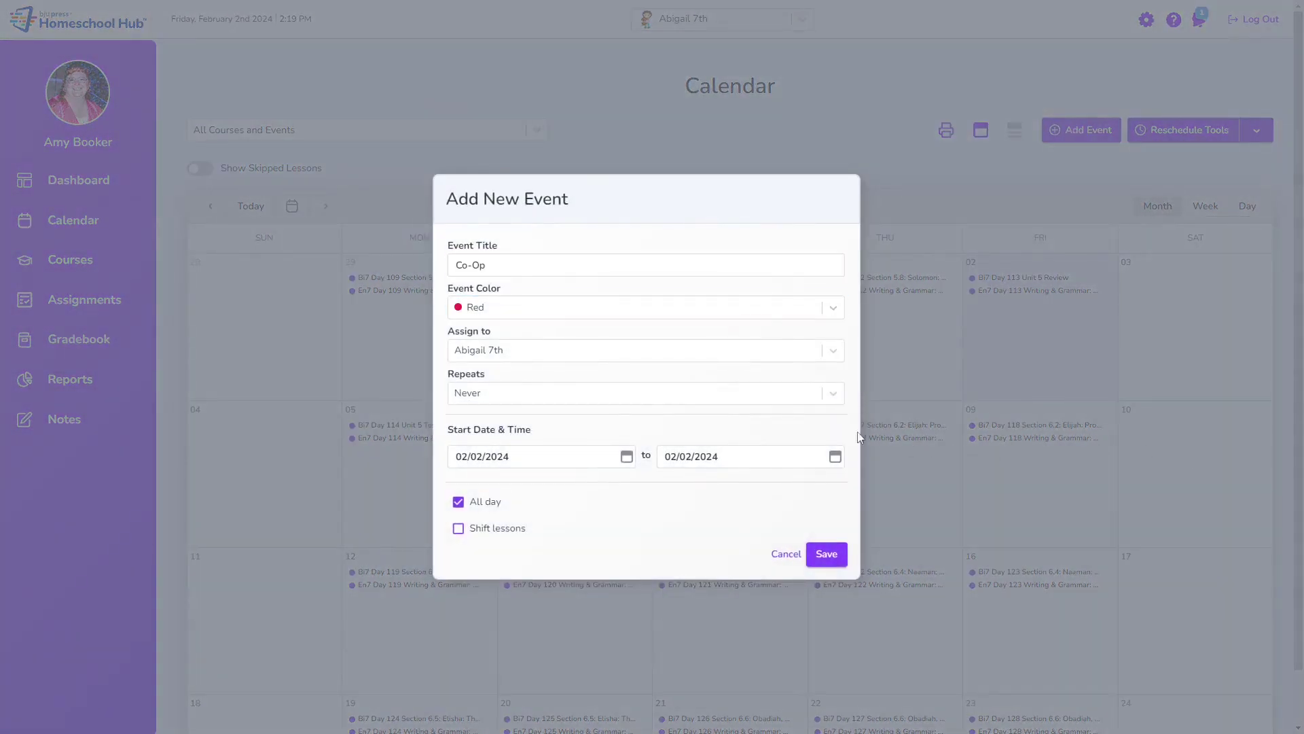
pyautogui.click(512, 352)
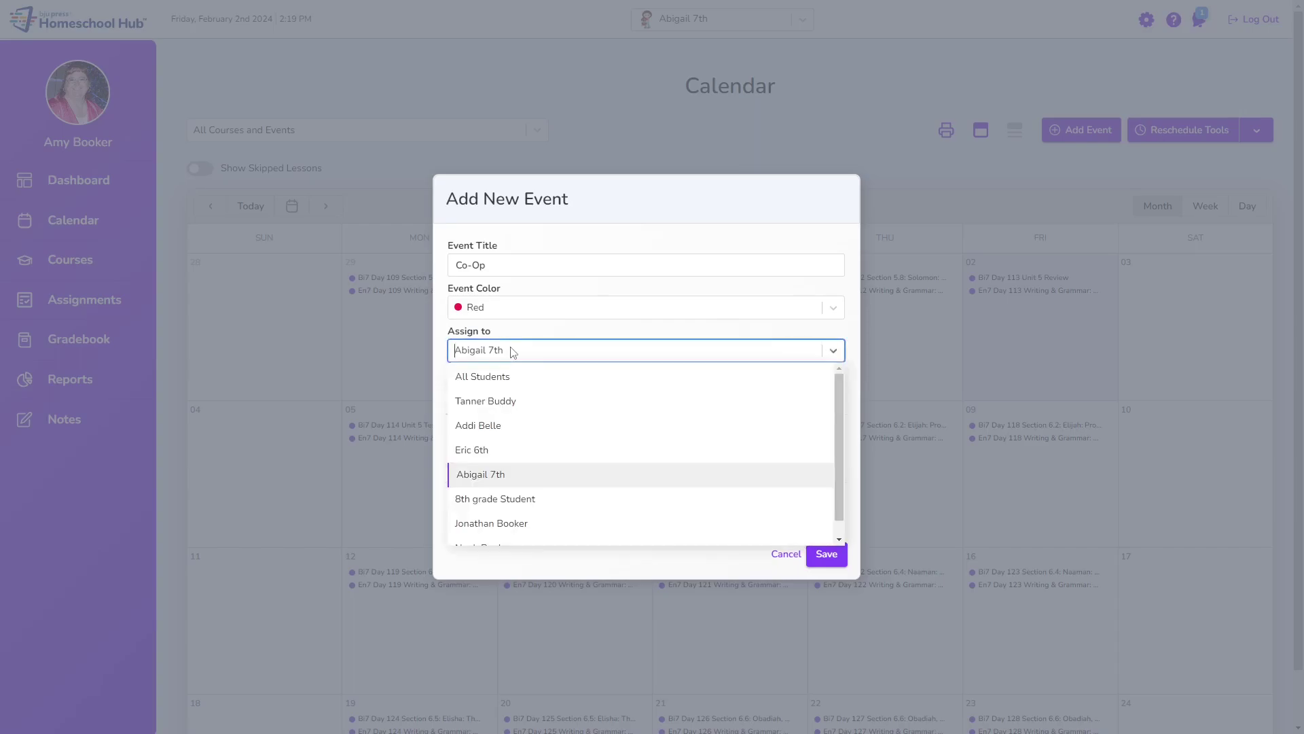
pyautogui.click(513, 381)
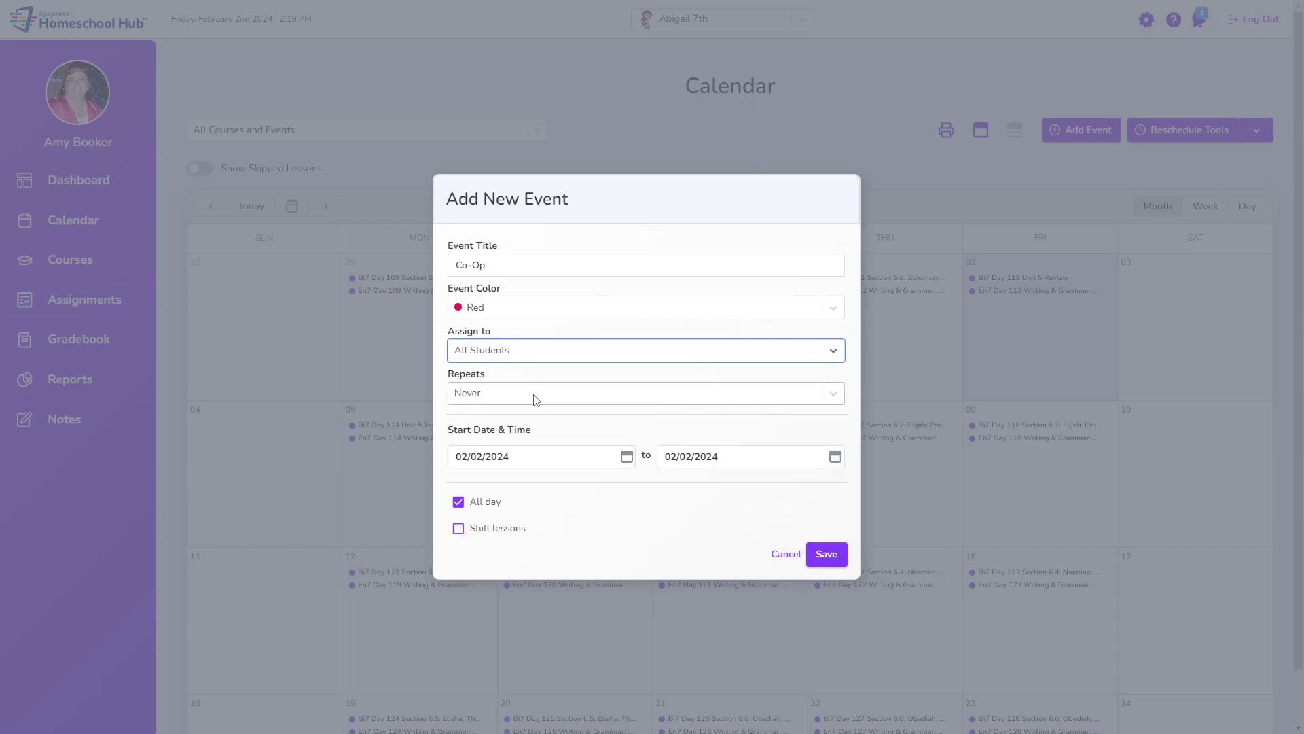
# Step: Make the Co-Op event repeat every week until April 24, 2024, and save it
pyautogui.click(535, 400)
pyautogui.click(509, 468)
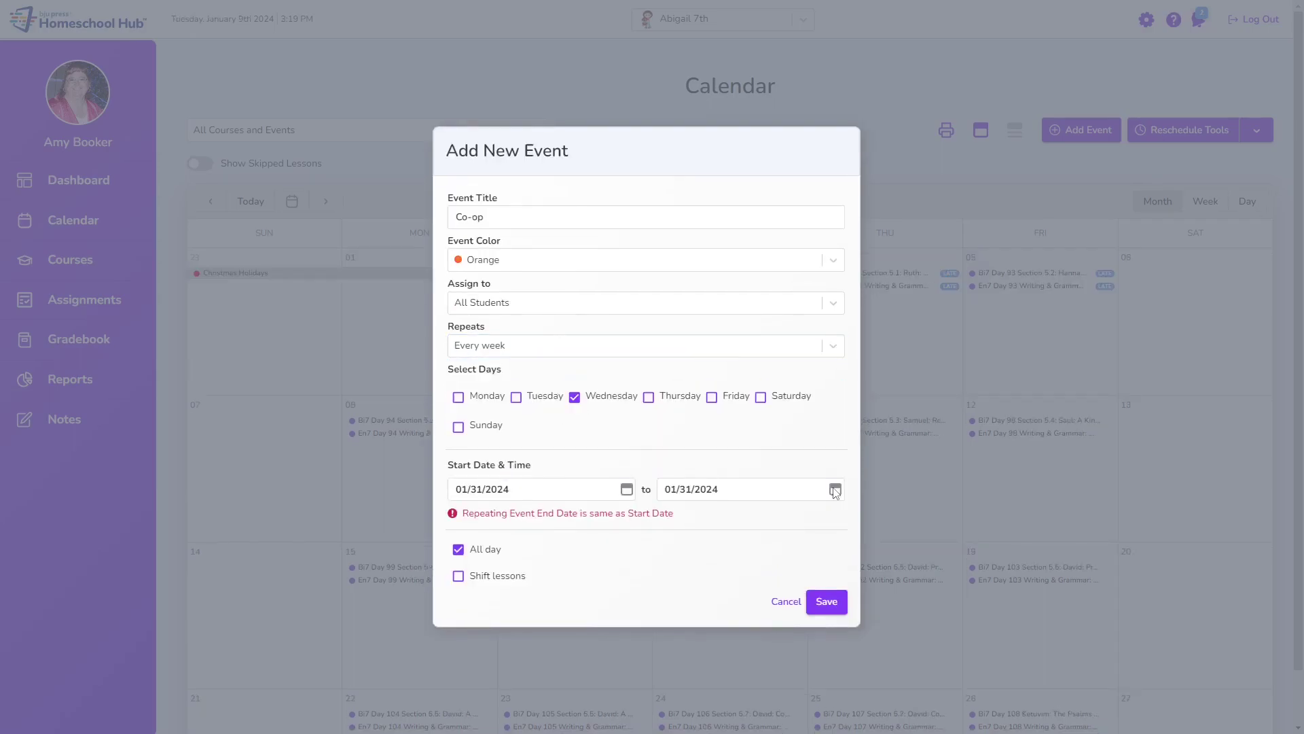
pyautogui.click(834, 490)
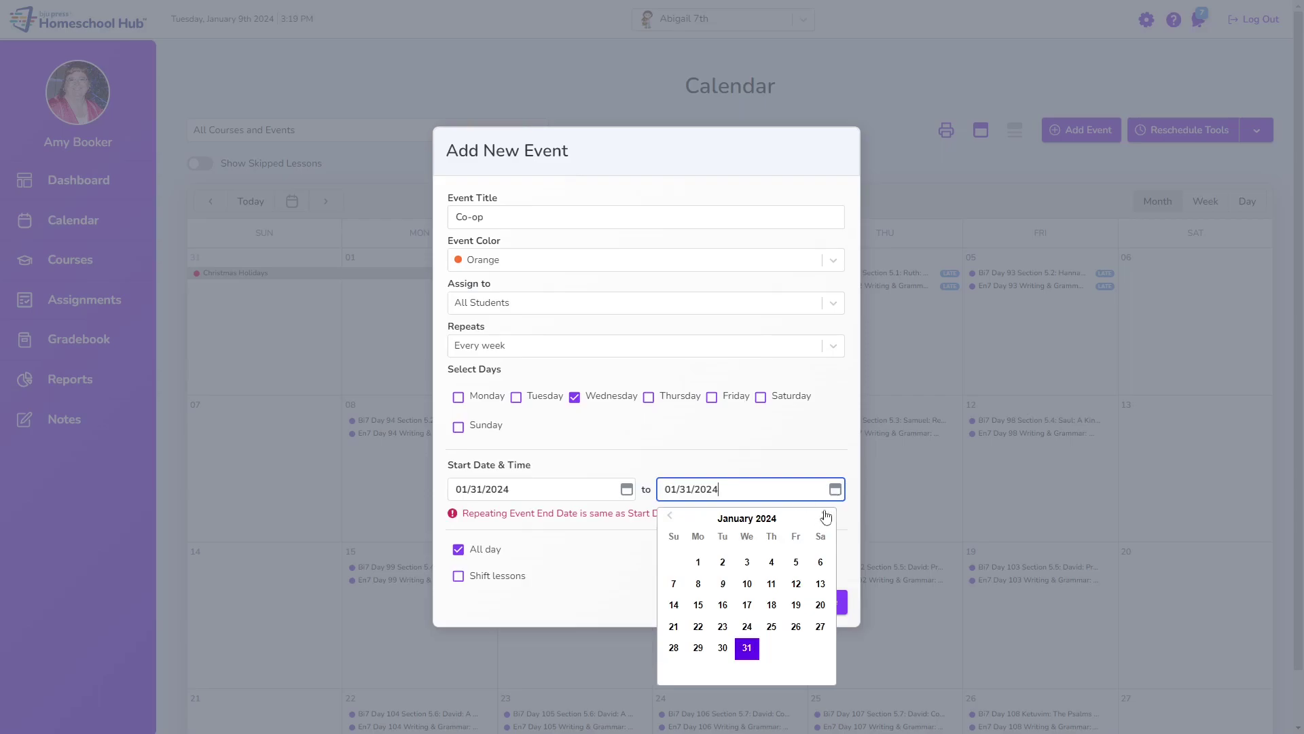
pyautogui.click(823, 516)
pyautogui.click(824, 516)
pyautogui.click(823, 516)
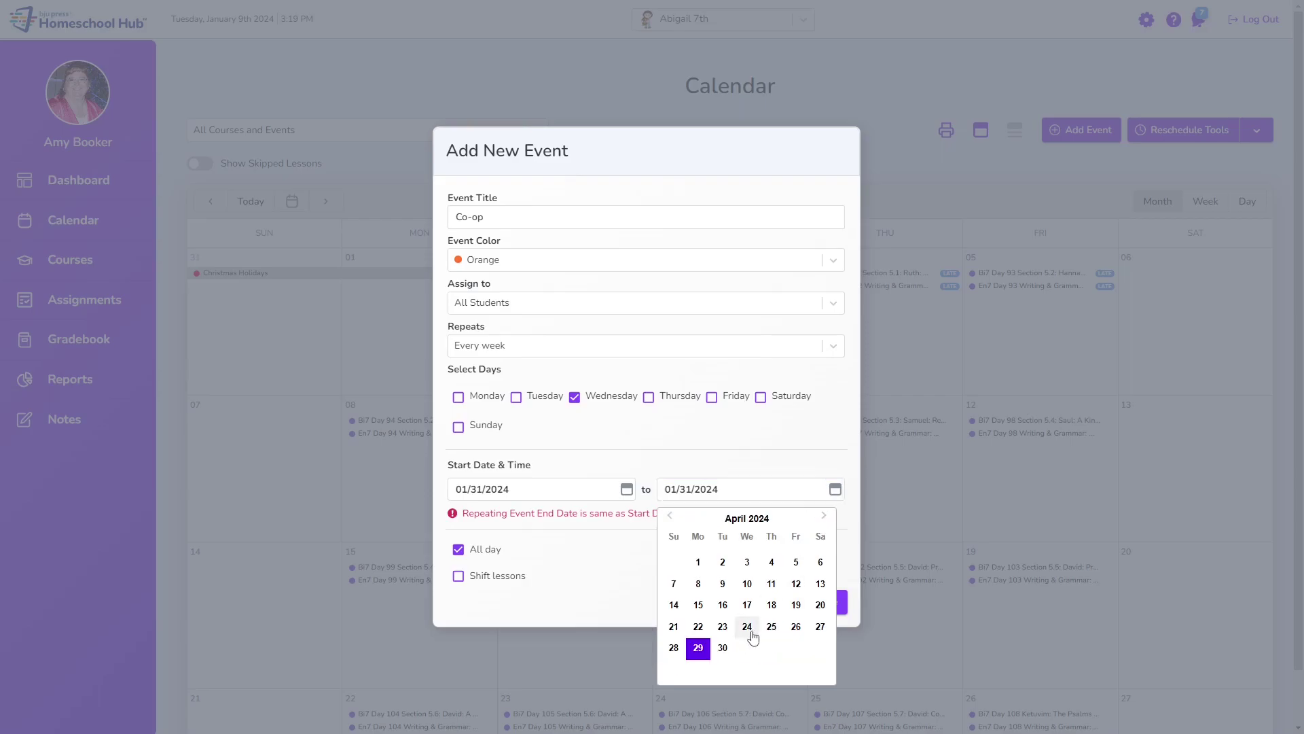
pyautogui.click(747, 625)
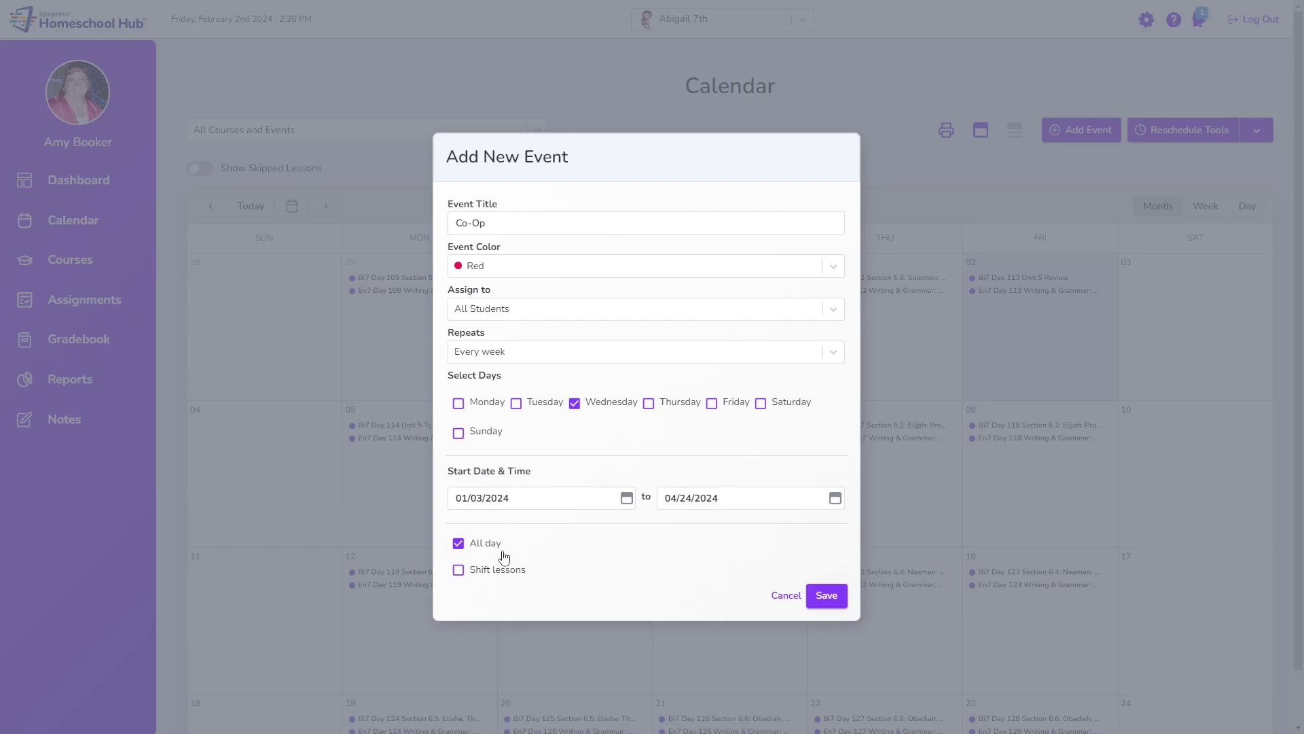
pyautogui.click(827, 596)
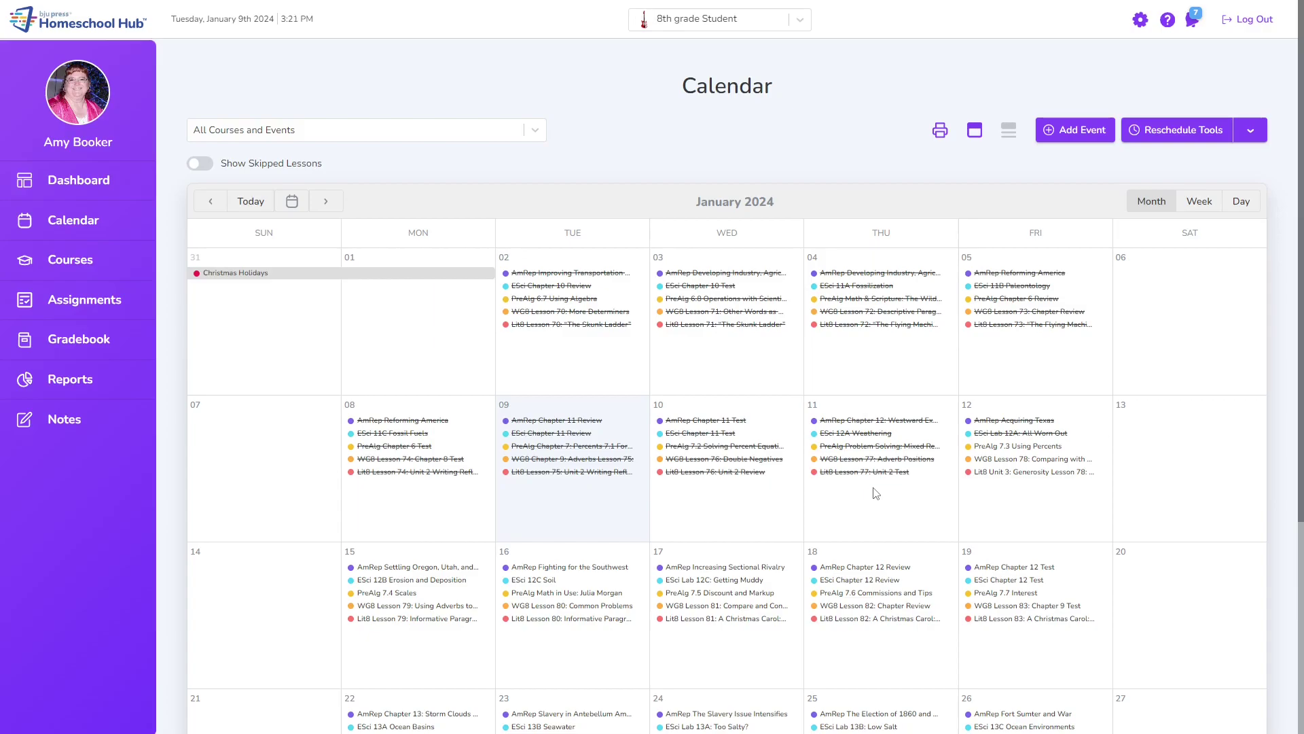
# Step: Shift early-completed lessons in all five 8th-grade courses, from American Republic to Making Connections in Literature
pyautogui.click(1251, 131)
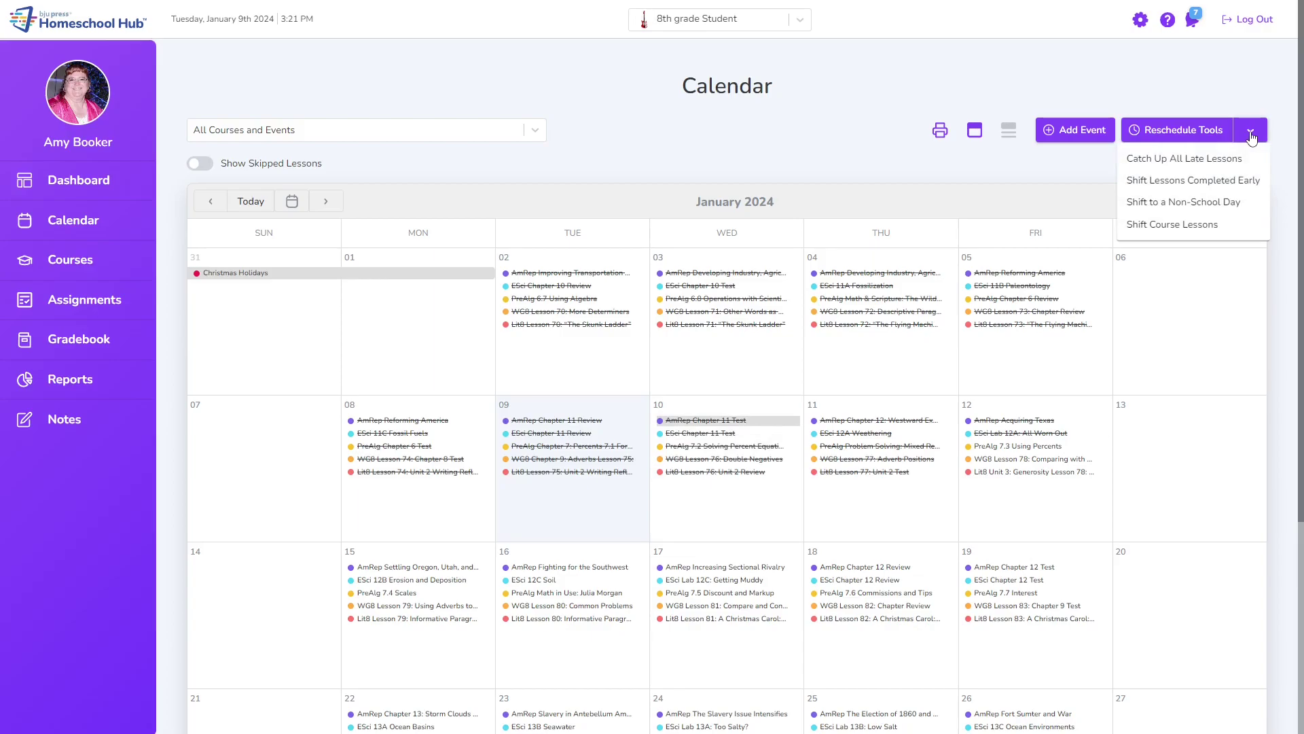
pyautogui.click(1194, 181)
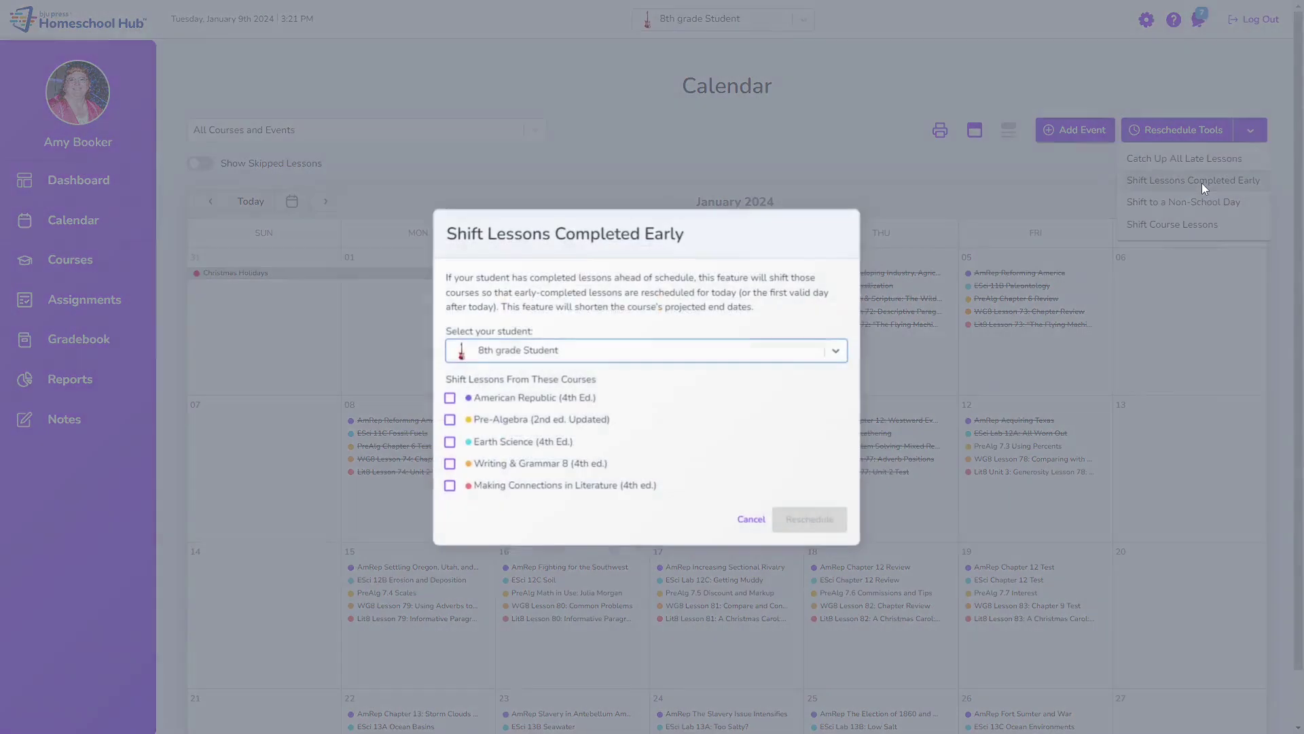
pyautogui.click(449, 397)
pyautogui.click(452, 421)
pyautogui.click(449, 442)
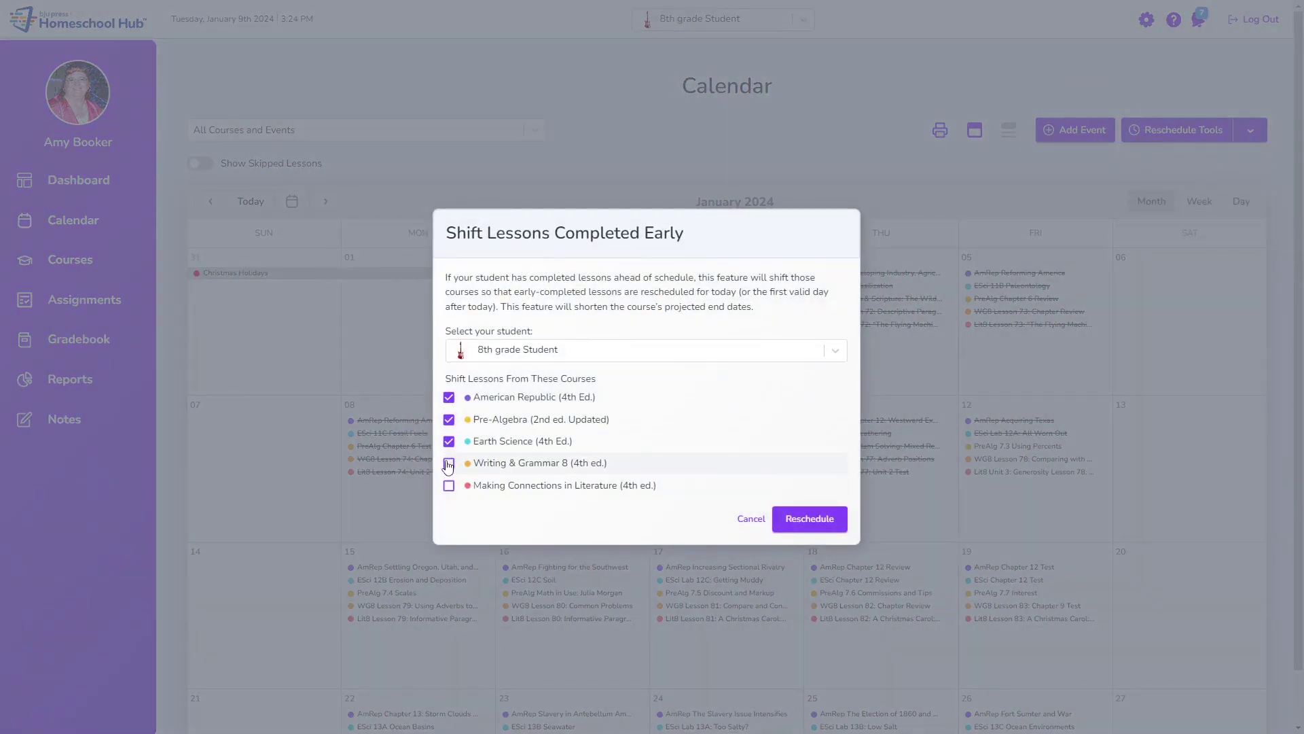
pyautogui.click(450, 464)
pyautogui.click(450, 486)
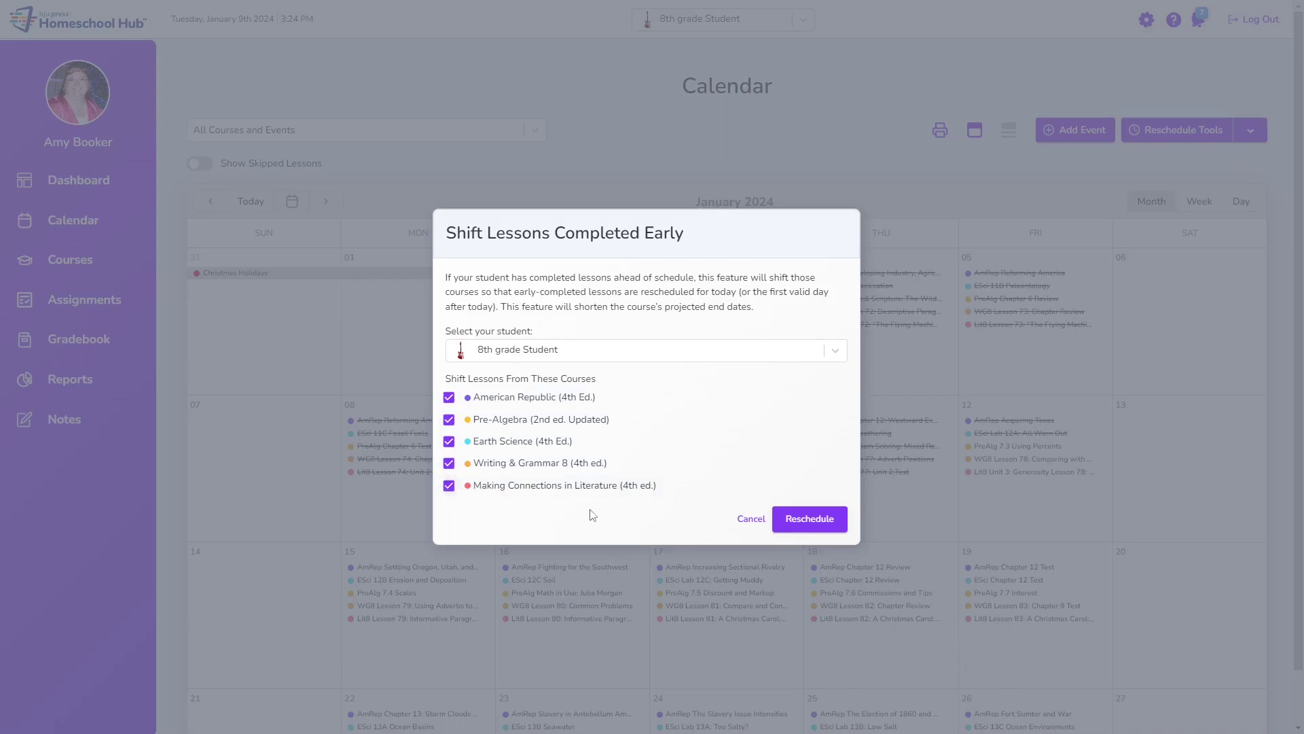
pyautogui.click(828, 520)
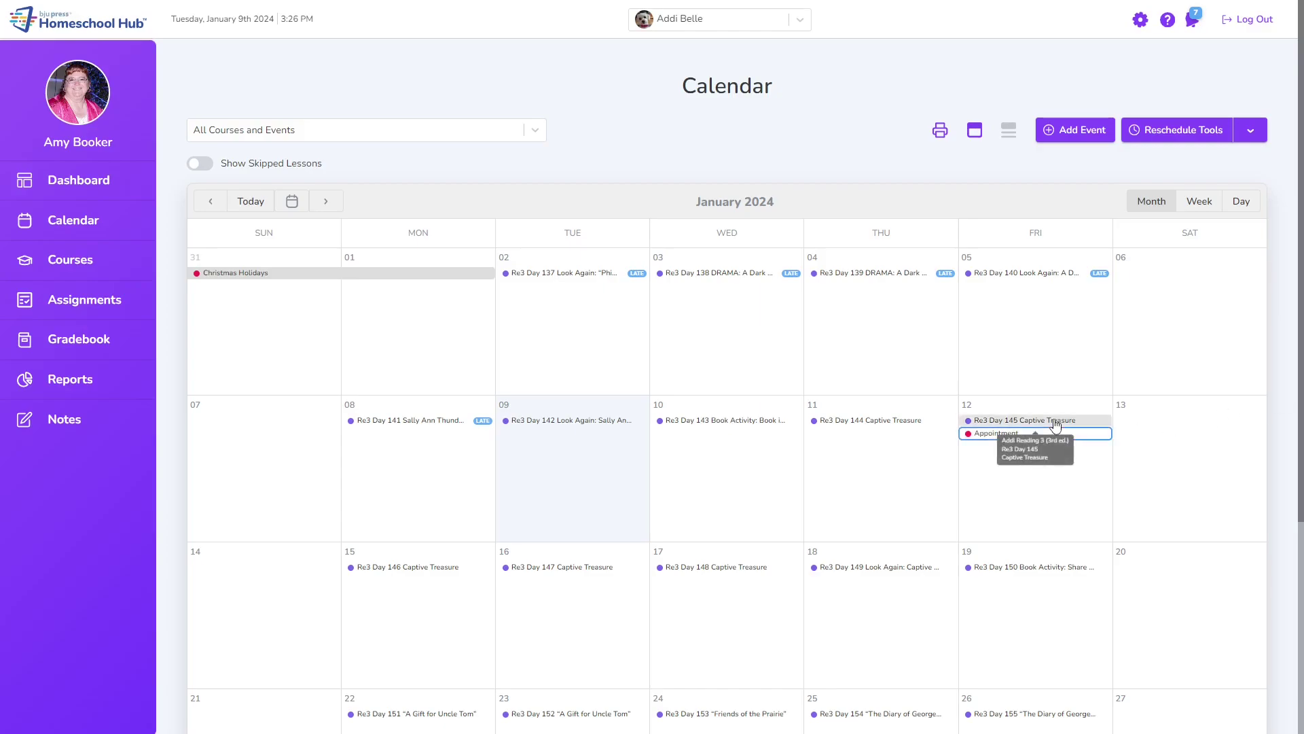
# Step: Drag Re3 Day 145 Captive Treasure from January 12 to January 15 on the calendar
pyautogui.moveTo(1055, 423); pyautogui.dragTo(440, 602)
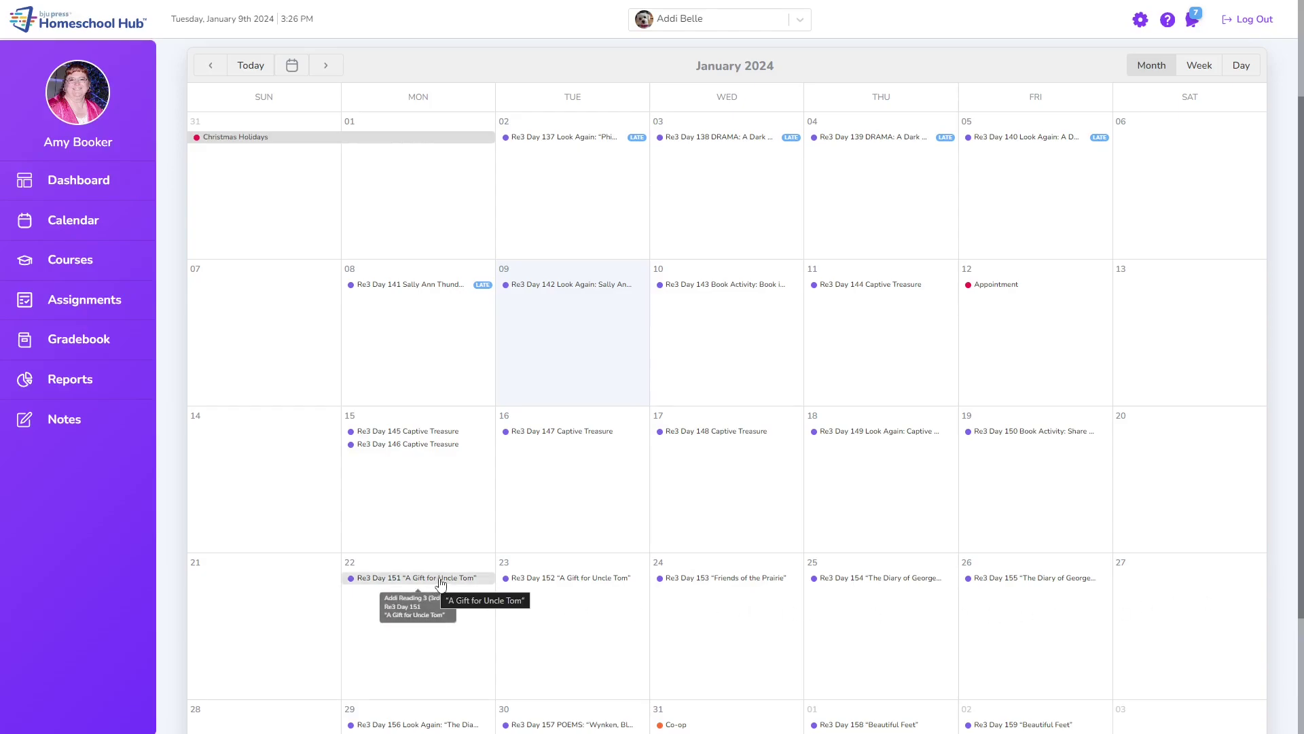
# Step: Move Re3 Day 151 to Saturday January 27, shifting the later Reading 3 lessons
pyautogui.moveTo(440, 583); pyautogui.dragTo(1174, 599)
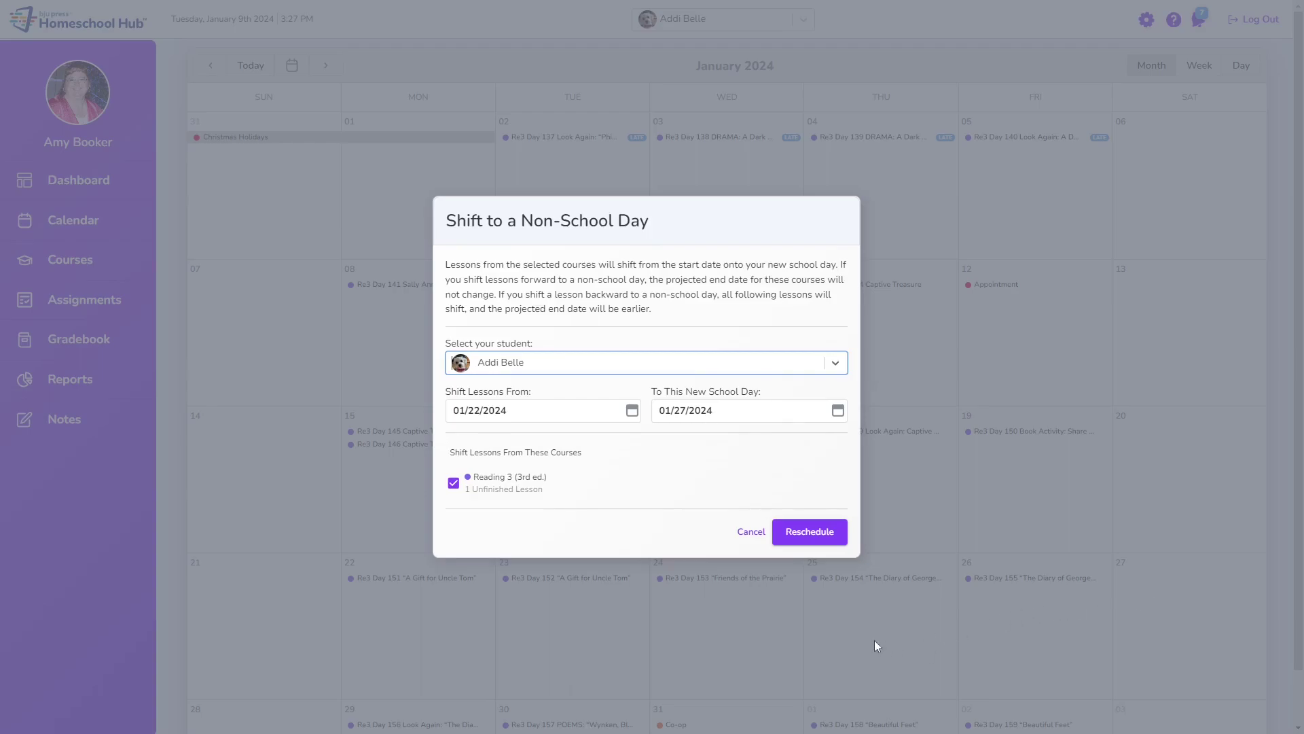
pyautogui.click(825, 535)
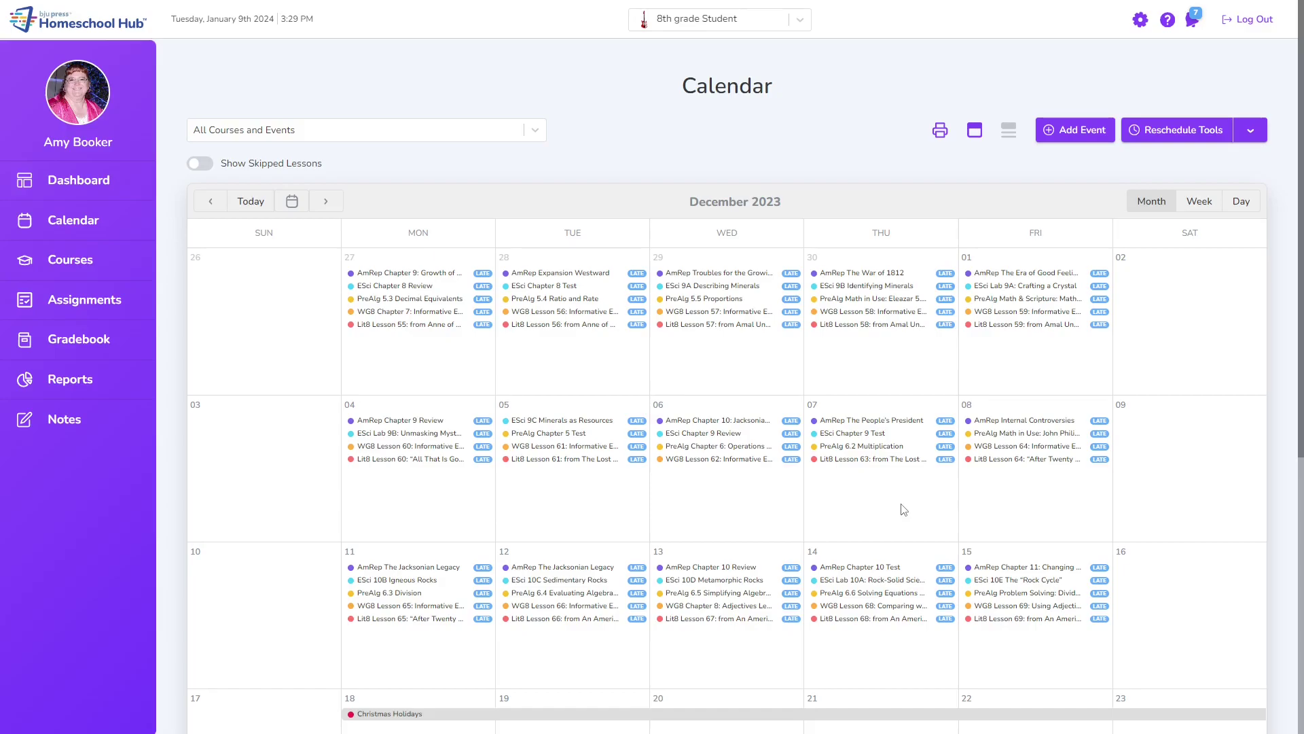
# Step: Turn on Show Skipped Lessons so skipped lessons appear struck through
pyautogui.click(210, 167)
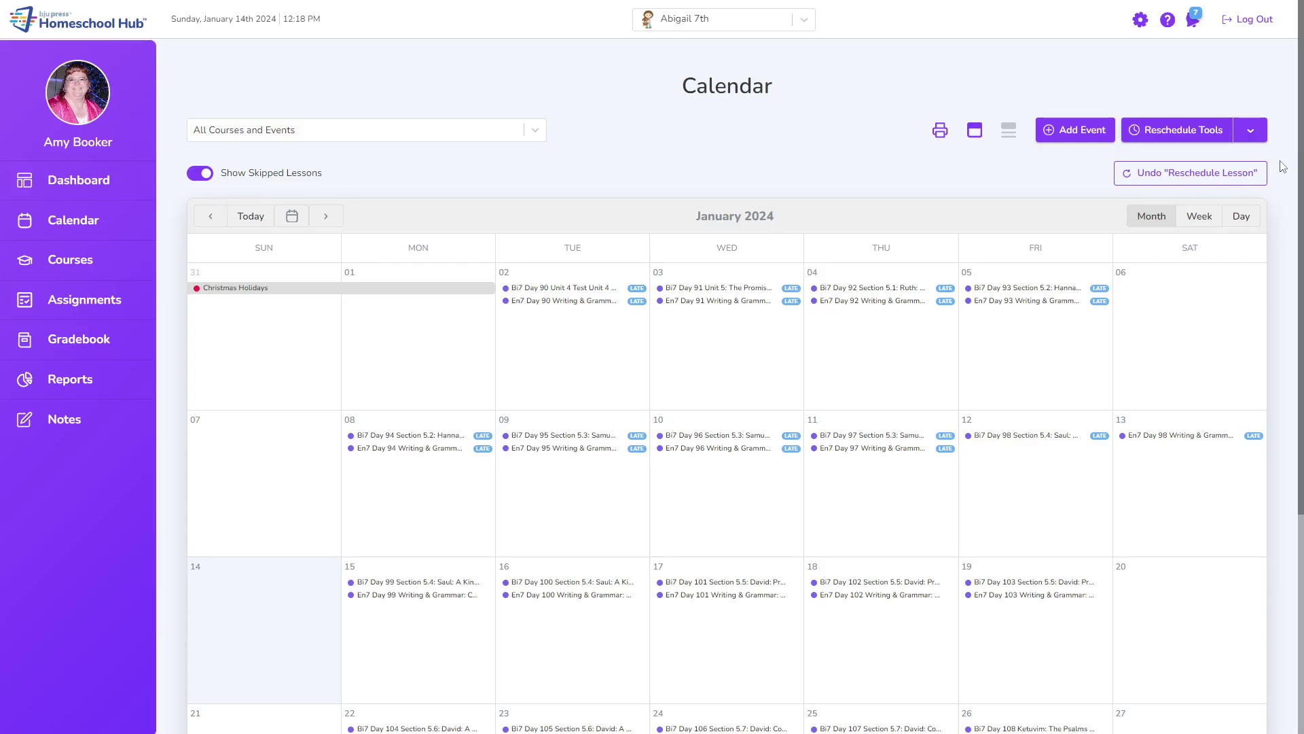
# Step: View the student's Dashboard, then return to the Calendar month view
pyautogui.click(99, 183)
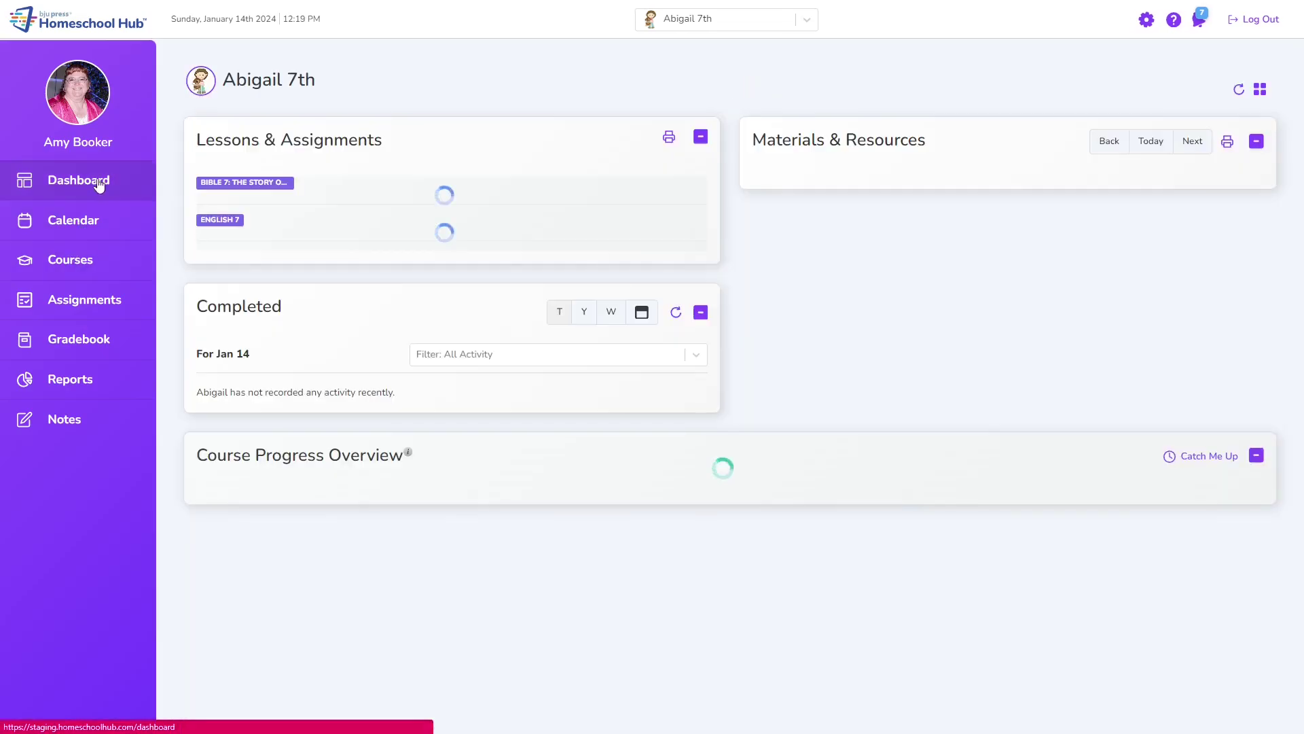
pyautogui.click(85, 221)
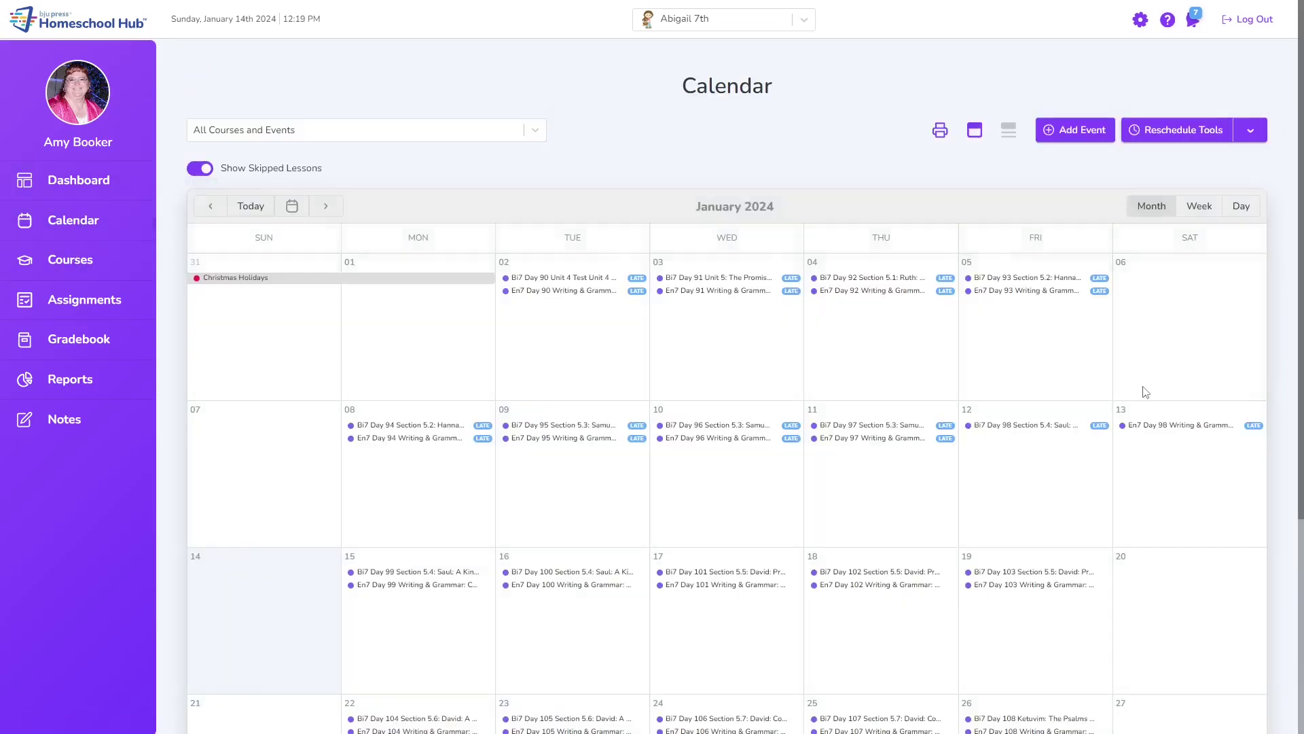